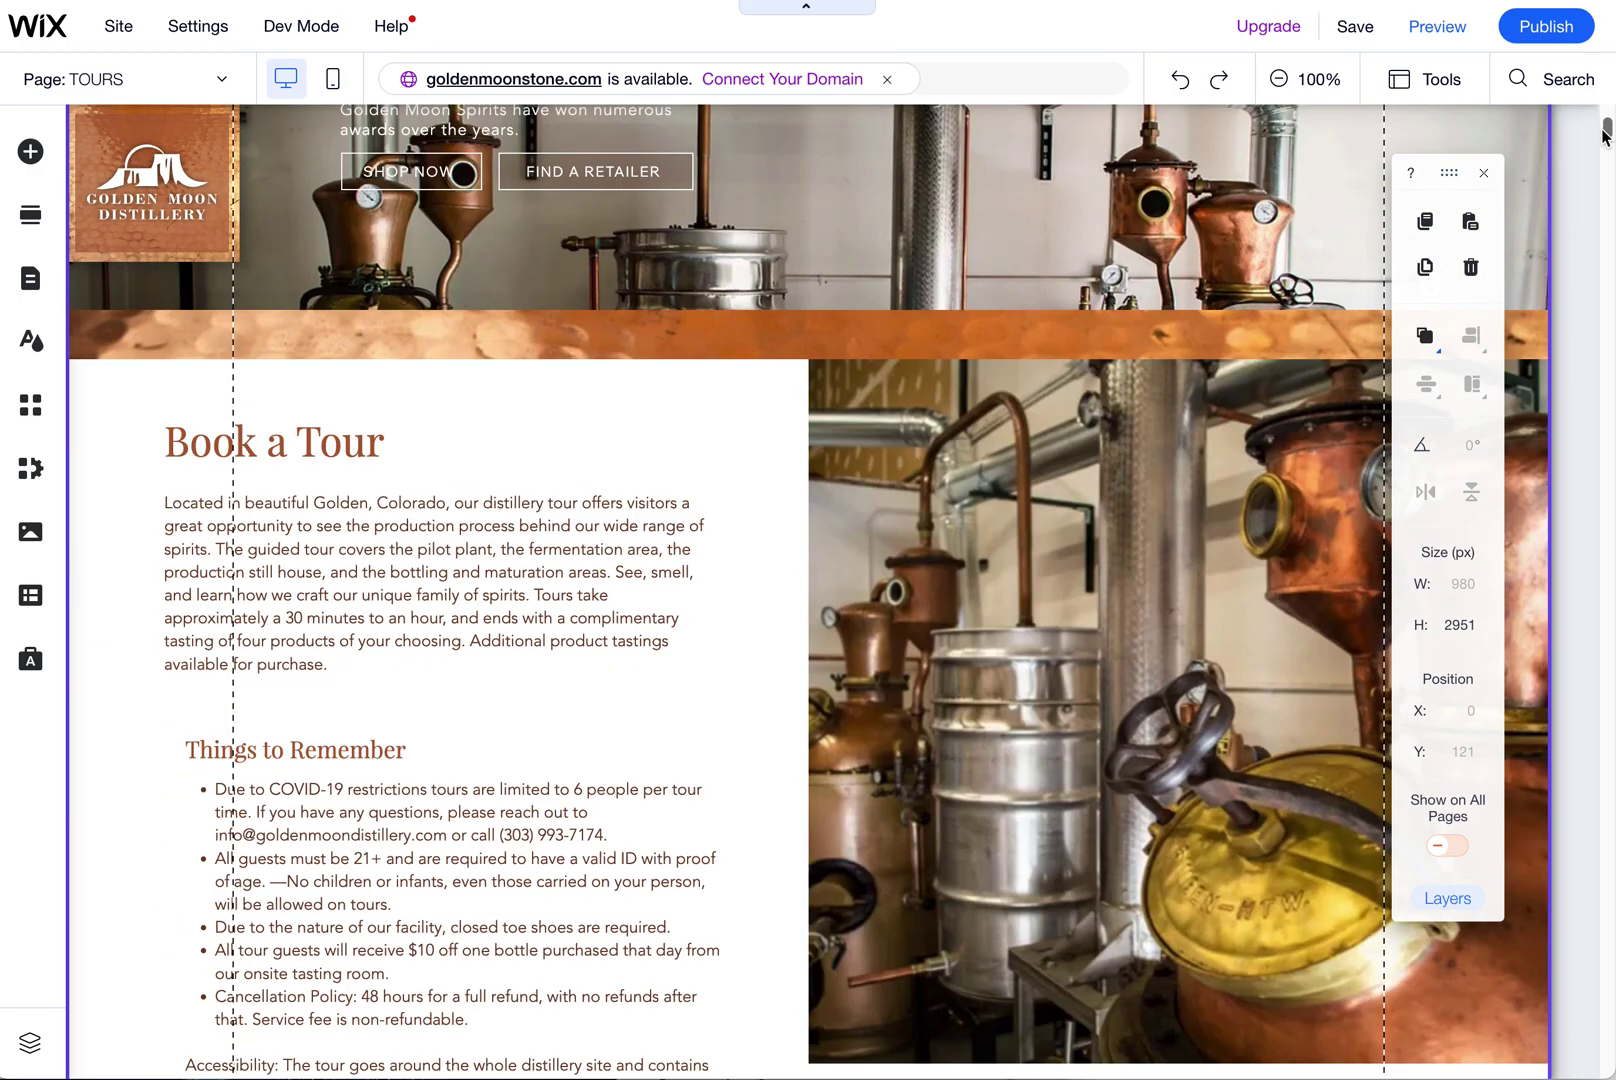
left_click_drag(1606, 120, 1606, 136)
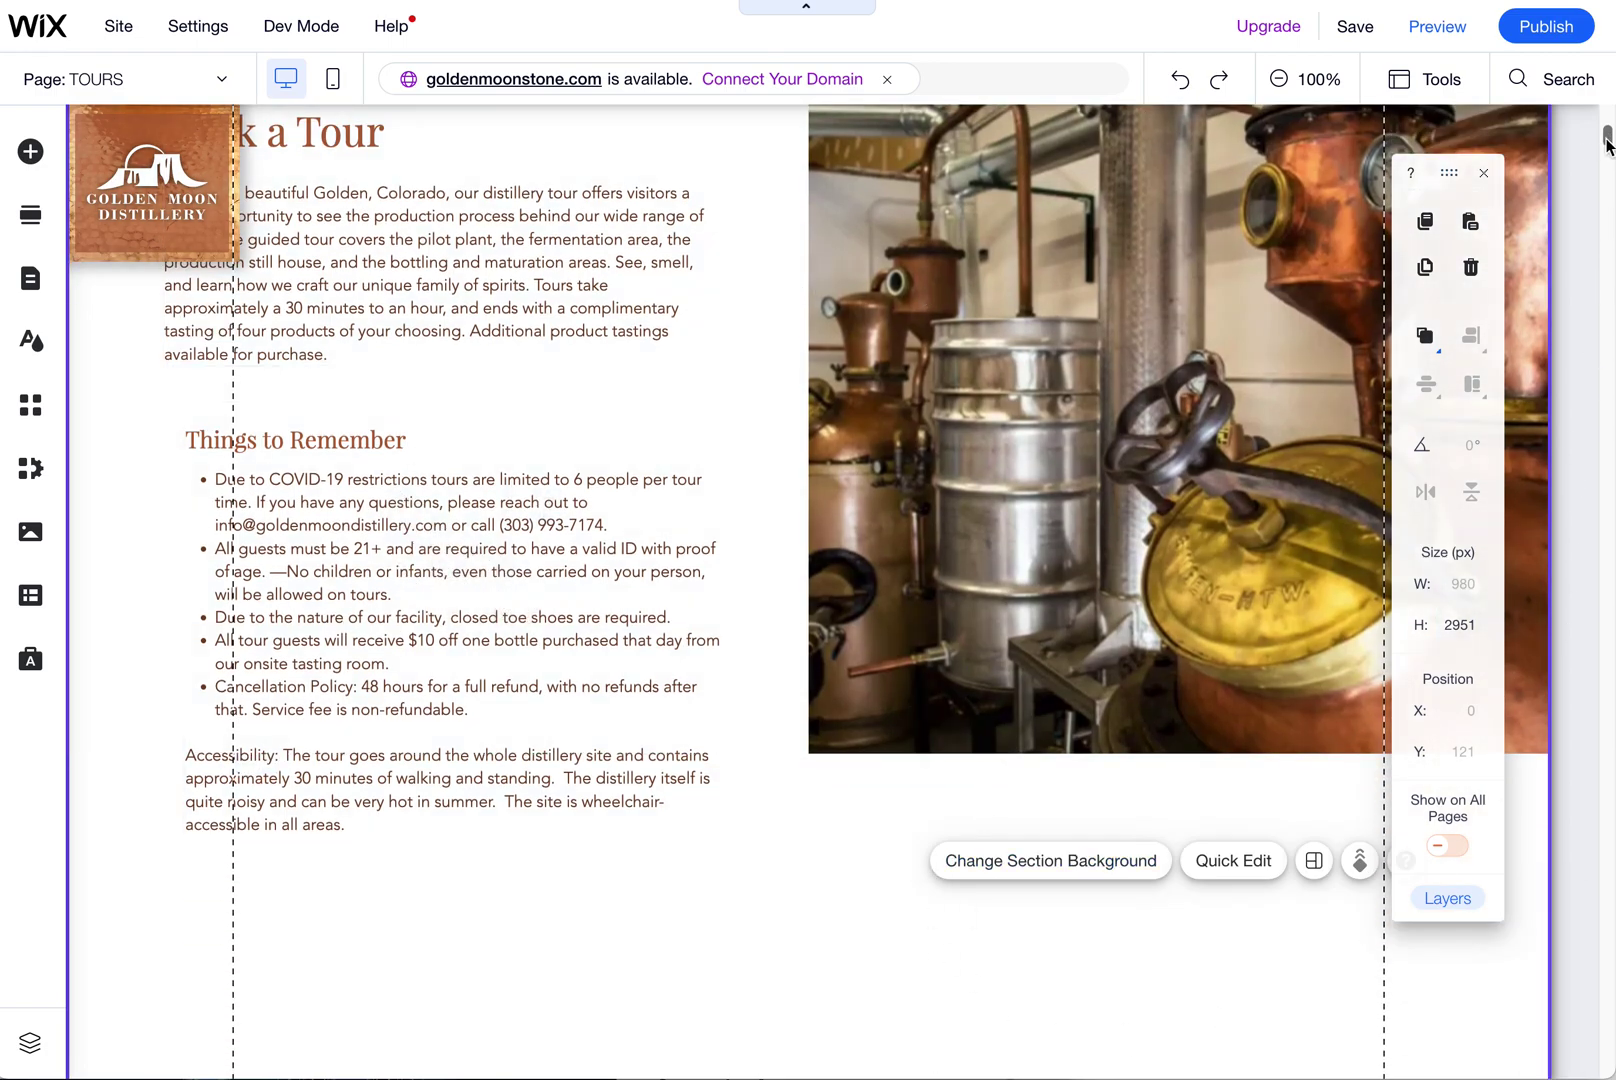
mouse_move(1606, 136)
left_mouse_down()
mouse_move(1603, 177)
mouse_move(1603, 126)
left_mouse_up()
Select the two-column Book a Tour strip to check its 600 px height
left_click(1020, 440)
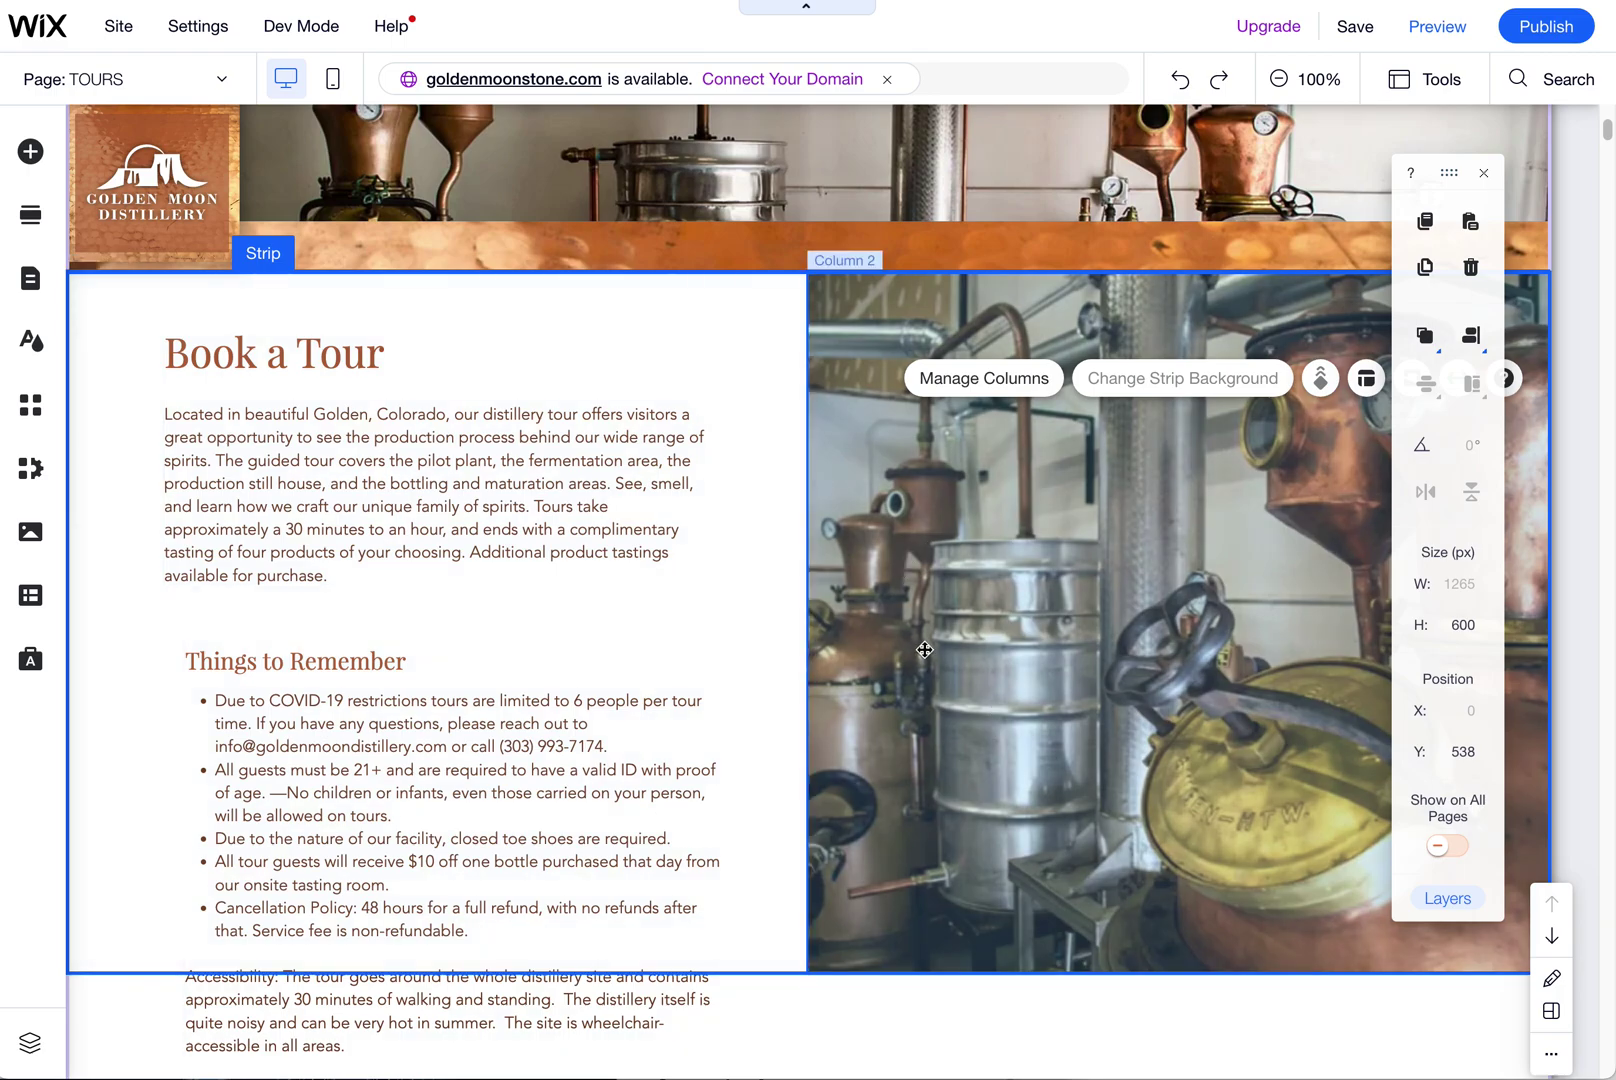
left_click(937, 868)
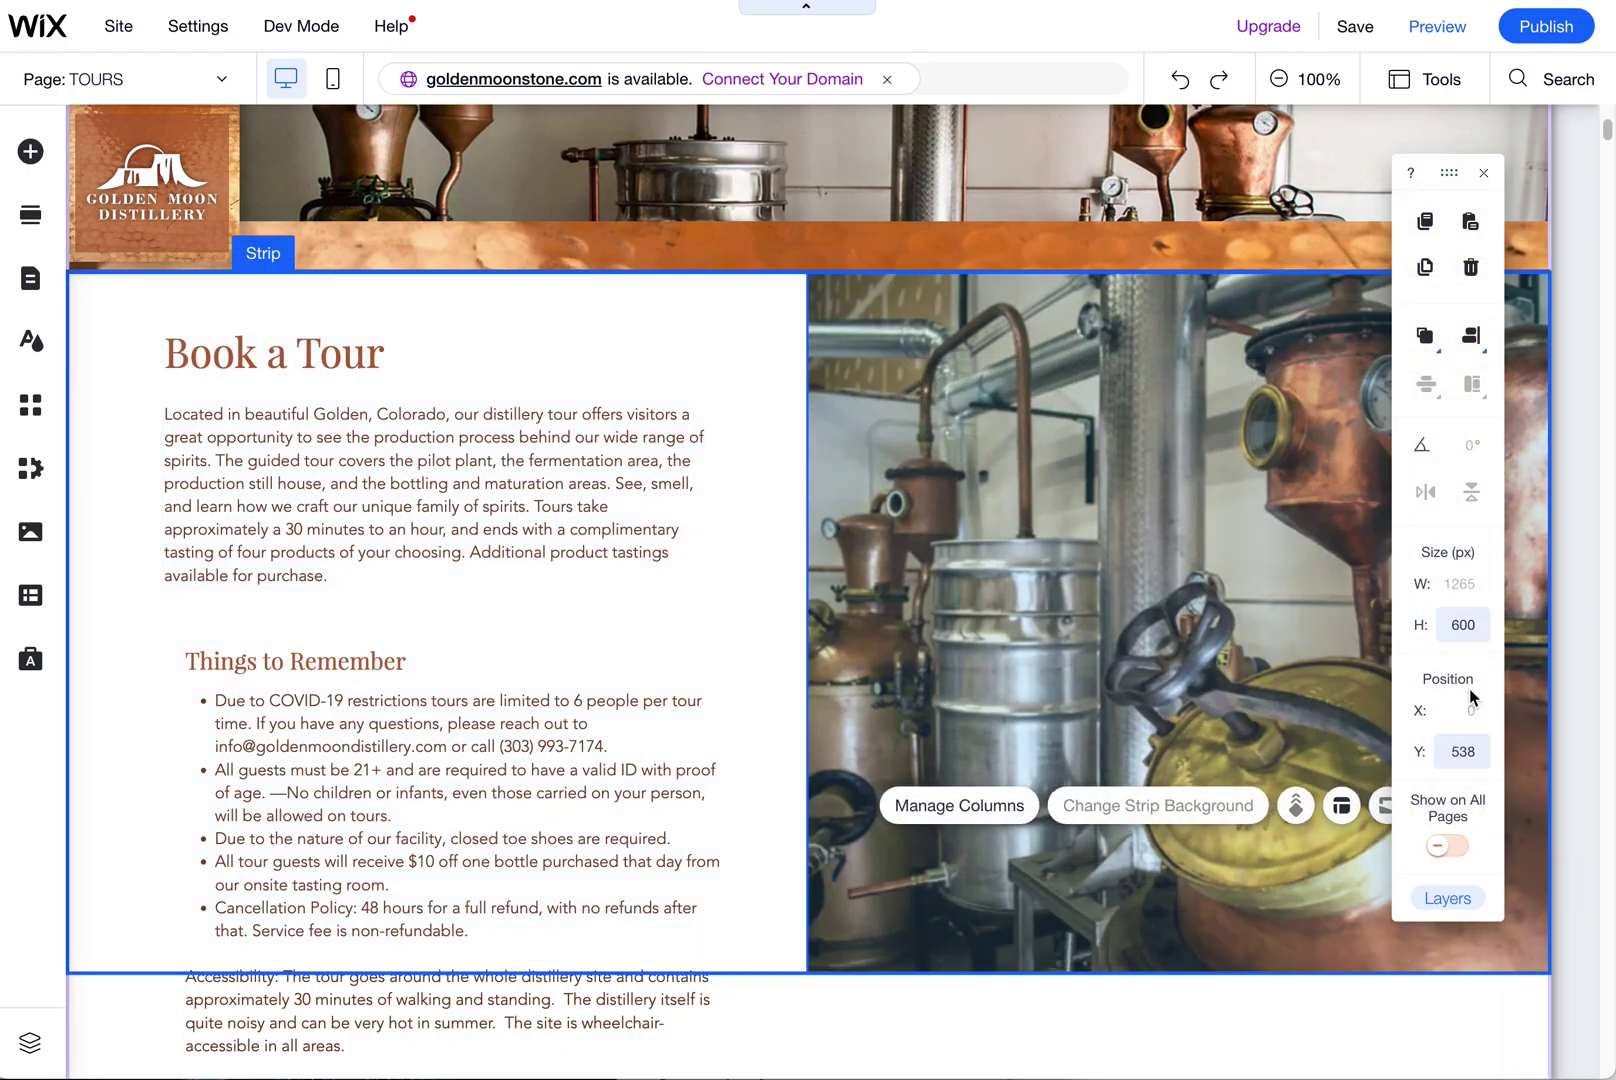
left_click(1462, 625)
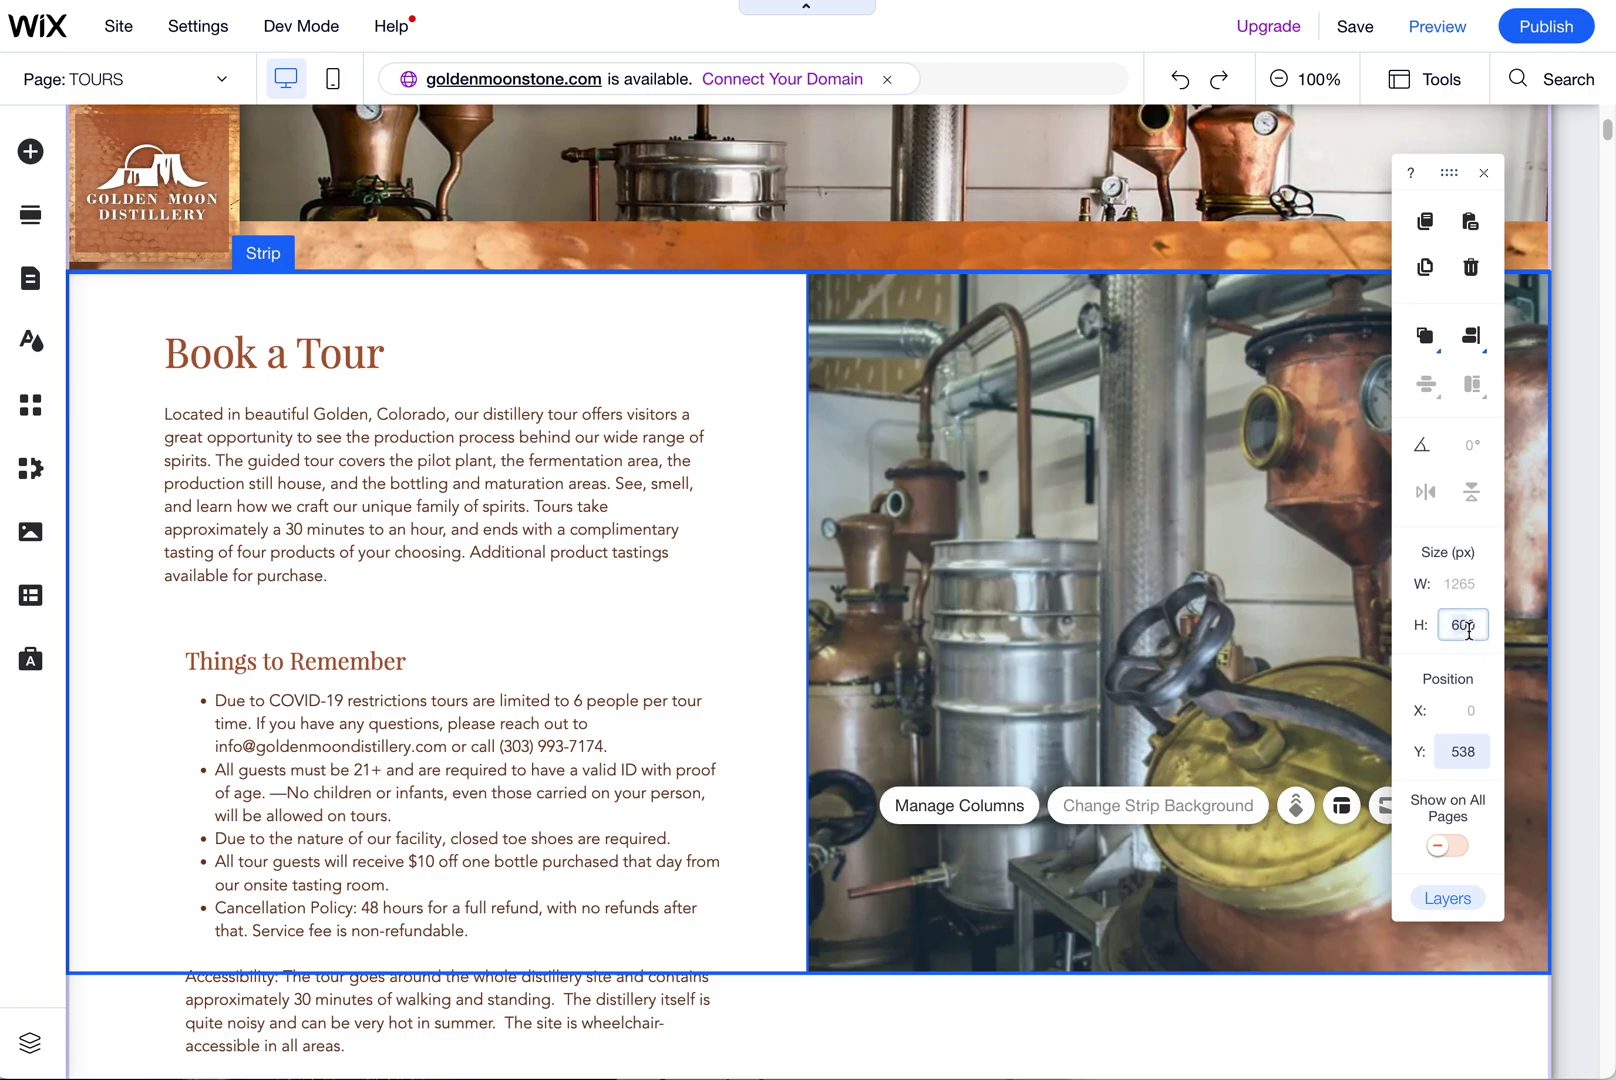
left_click(1424, 78)
left_click(1404, 158)
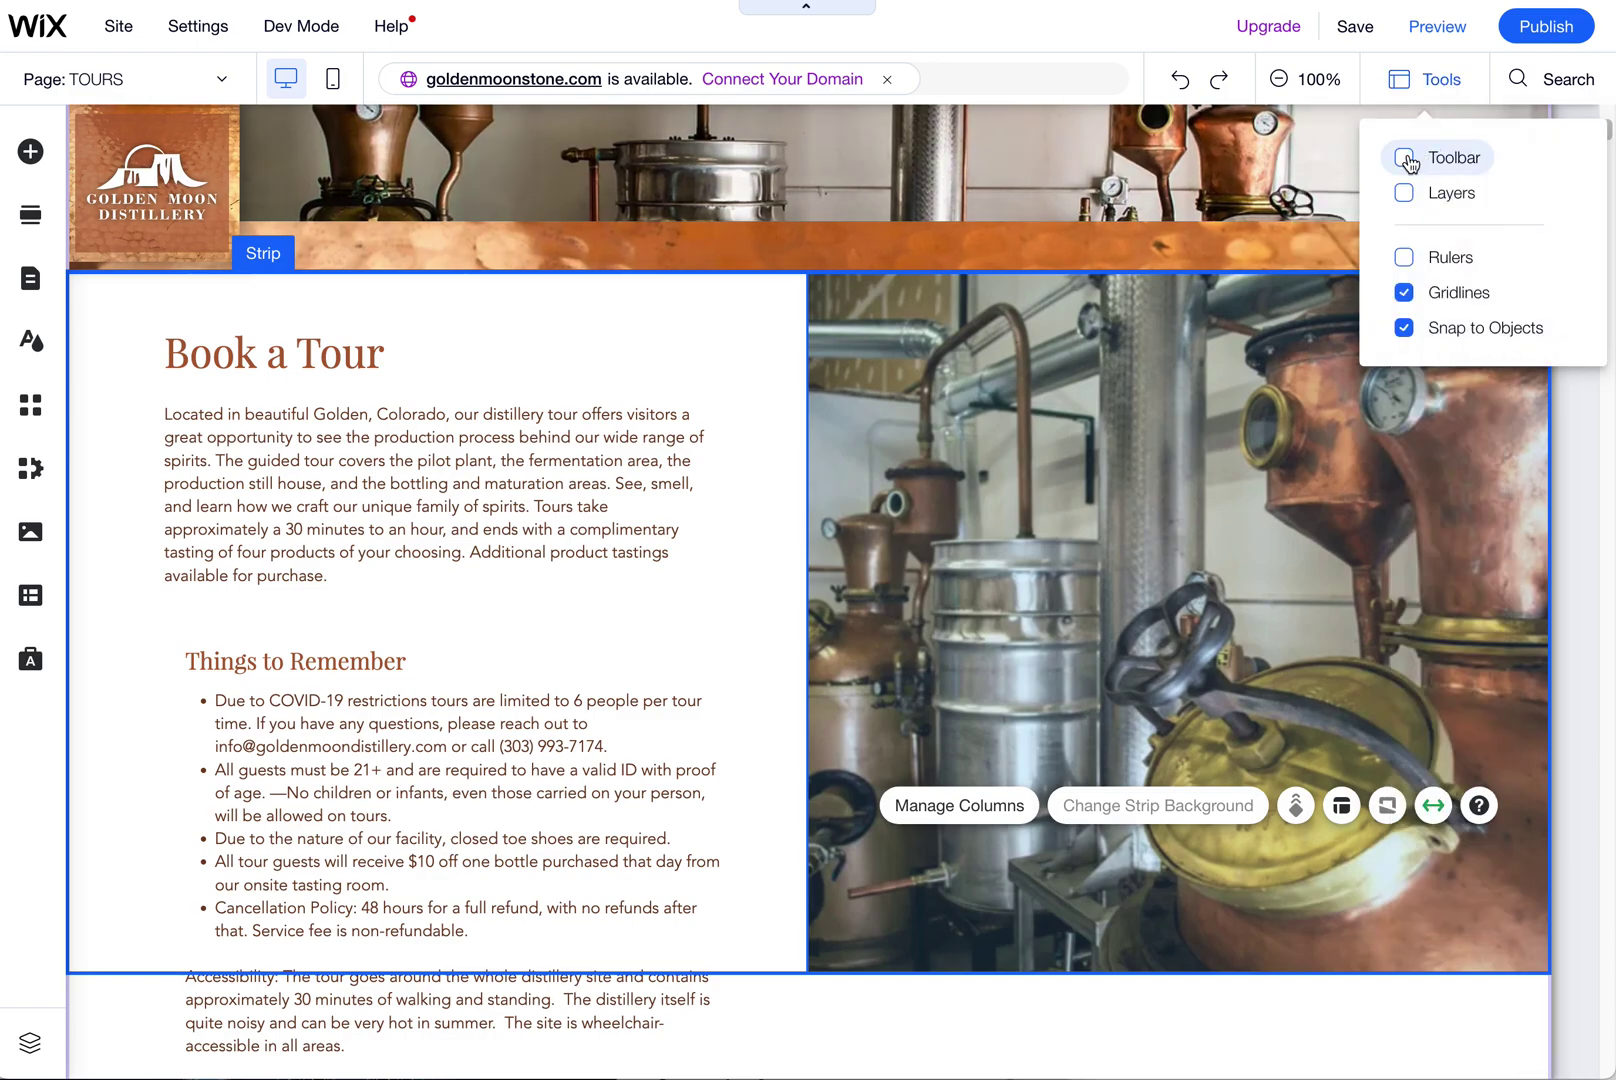
left_click(1462, 625)
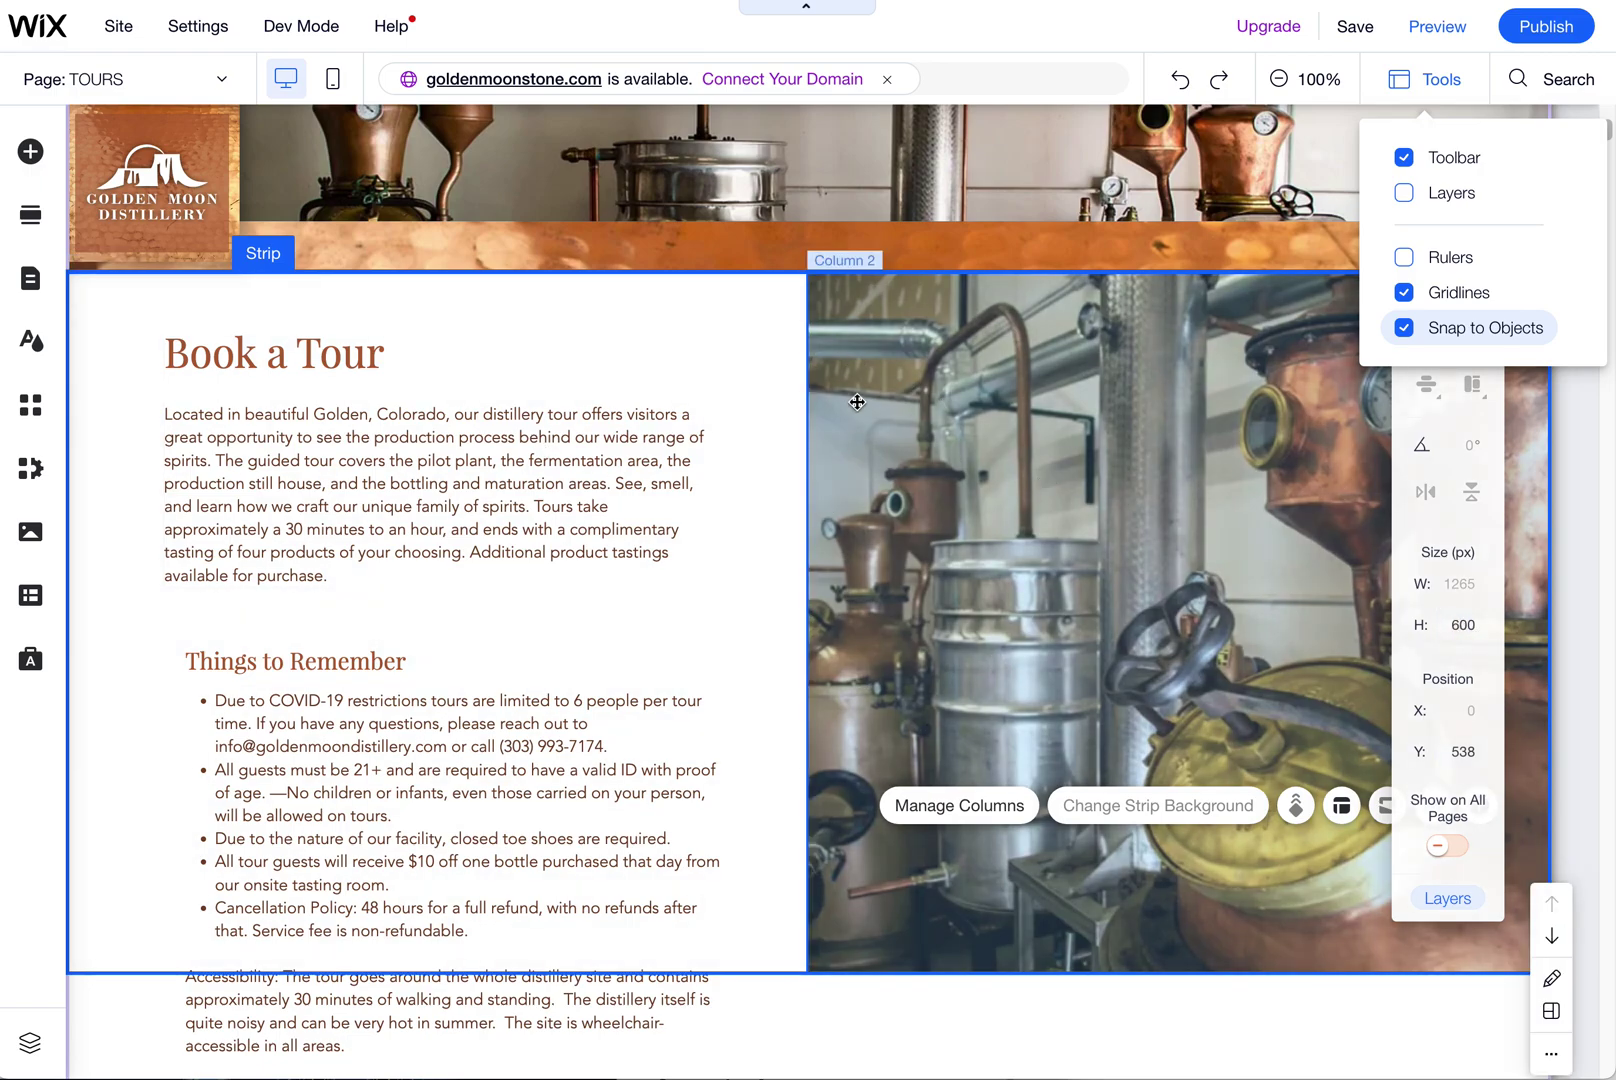
left_click(1462, 625)
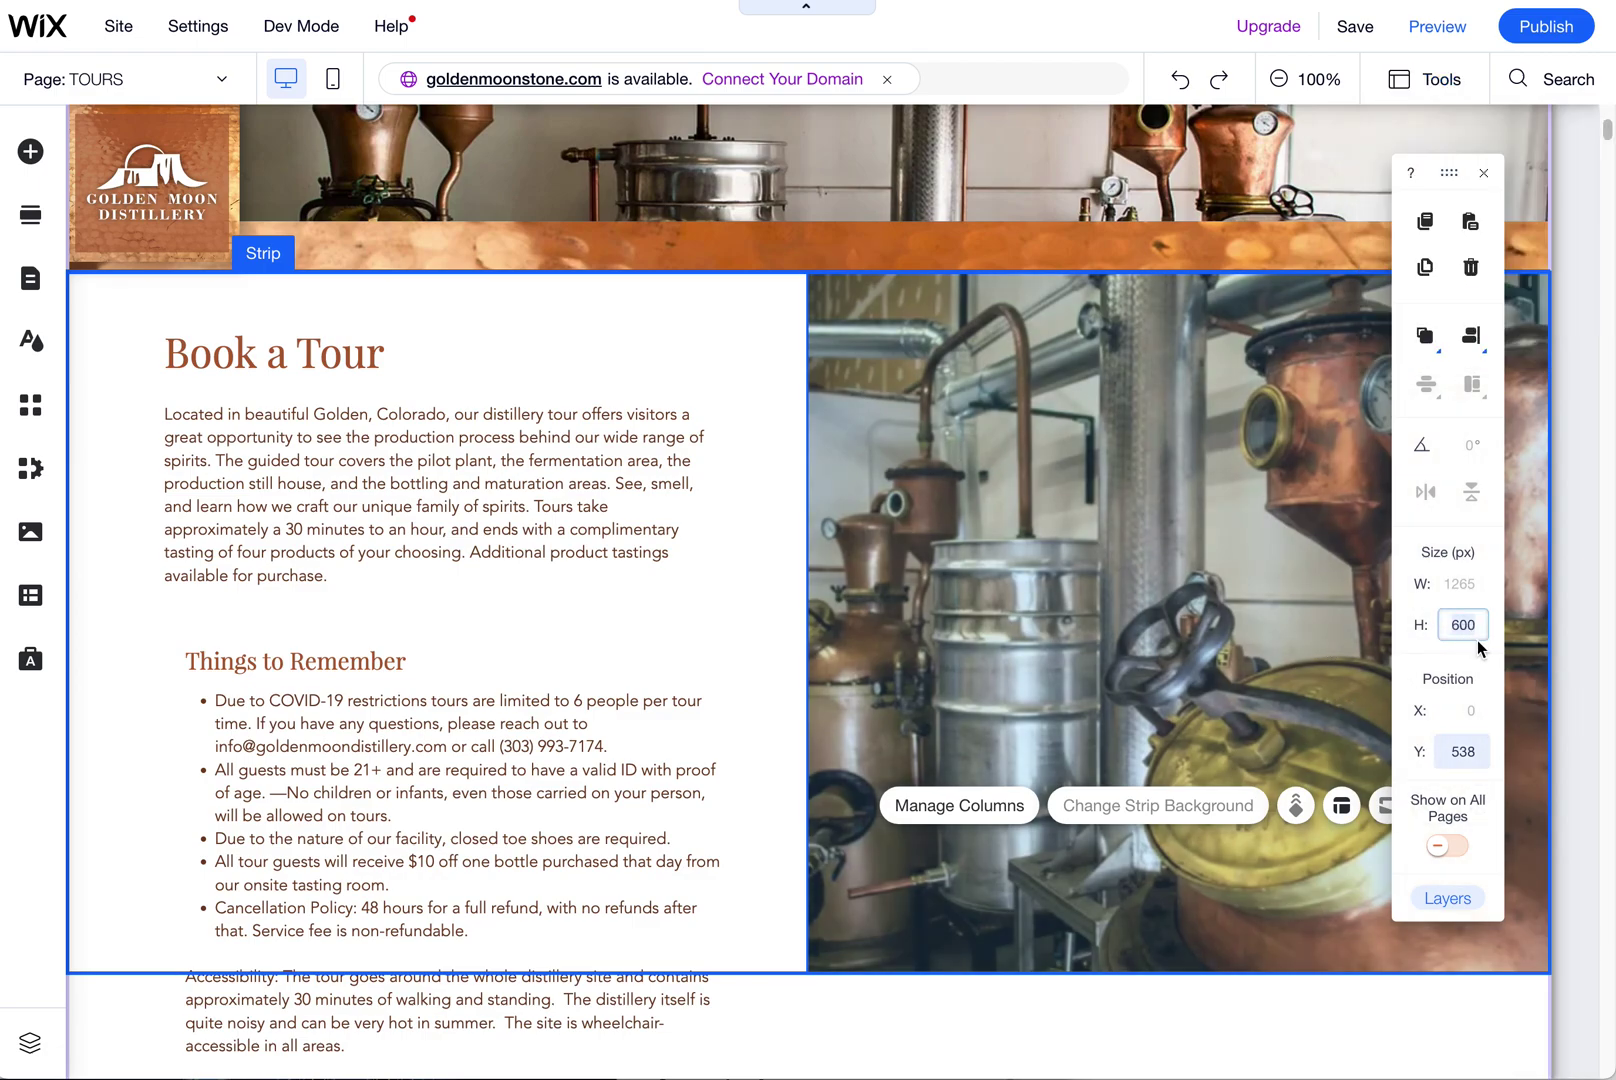
type("7")
key("Return")
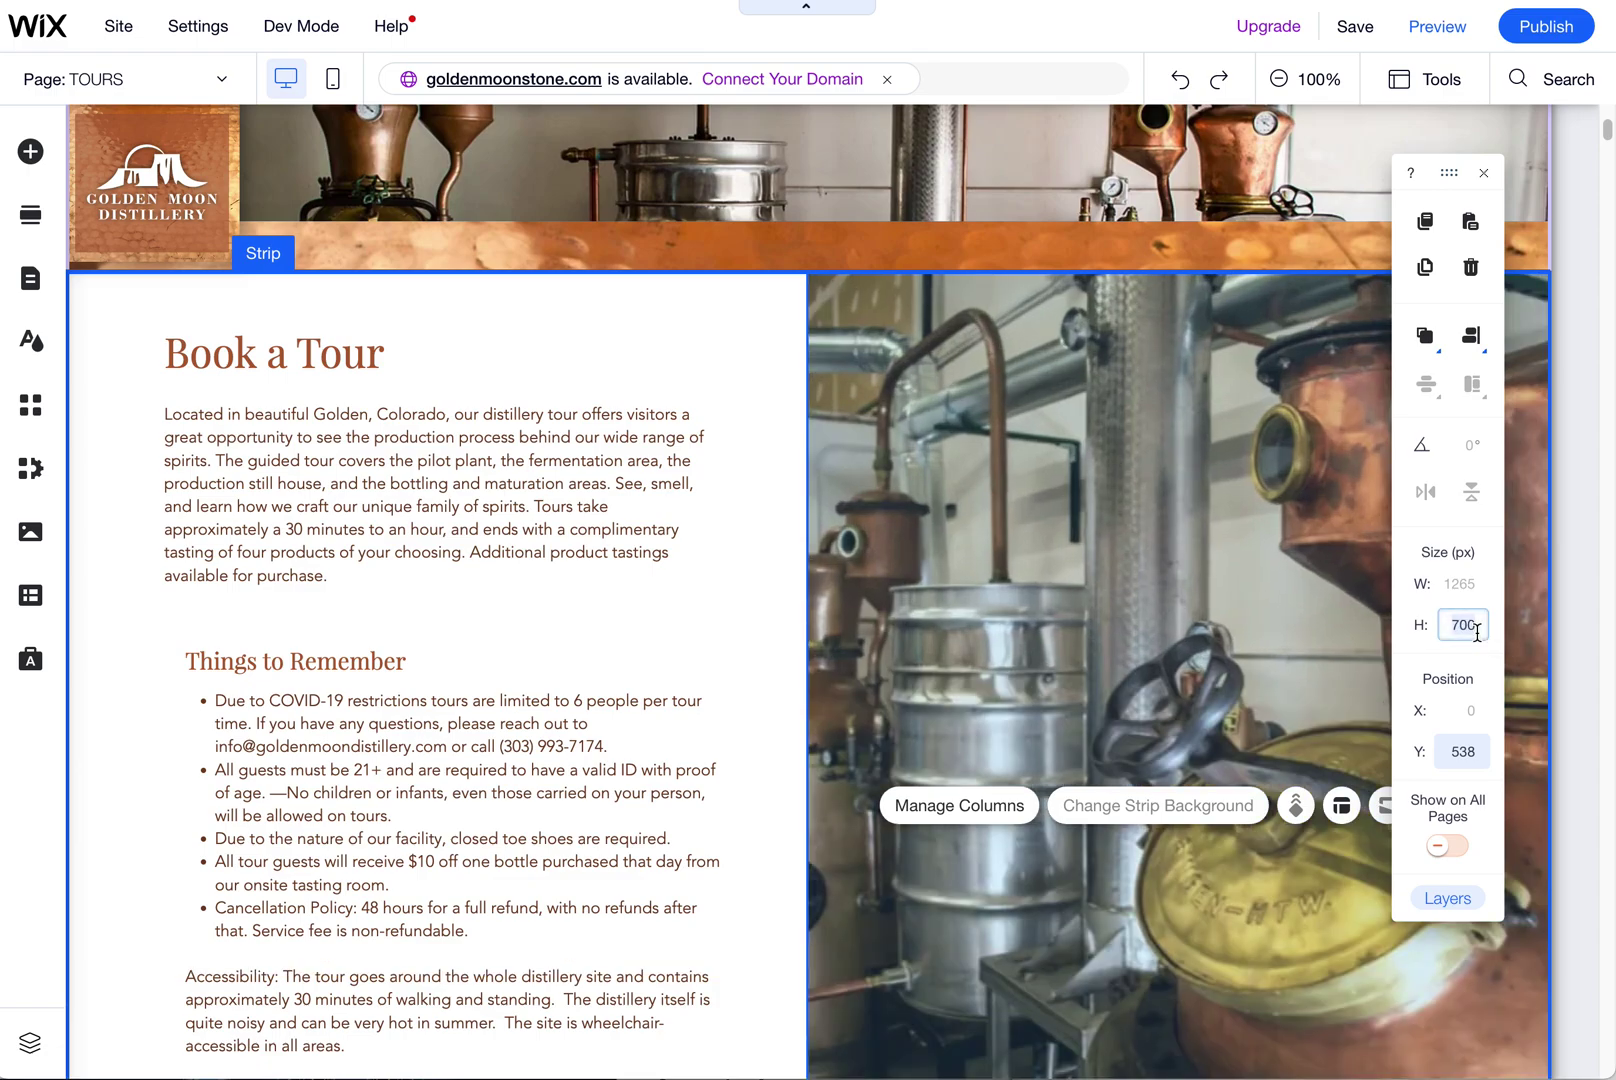
key("ctrl+z")
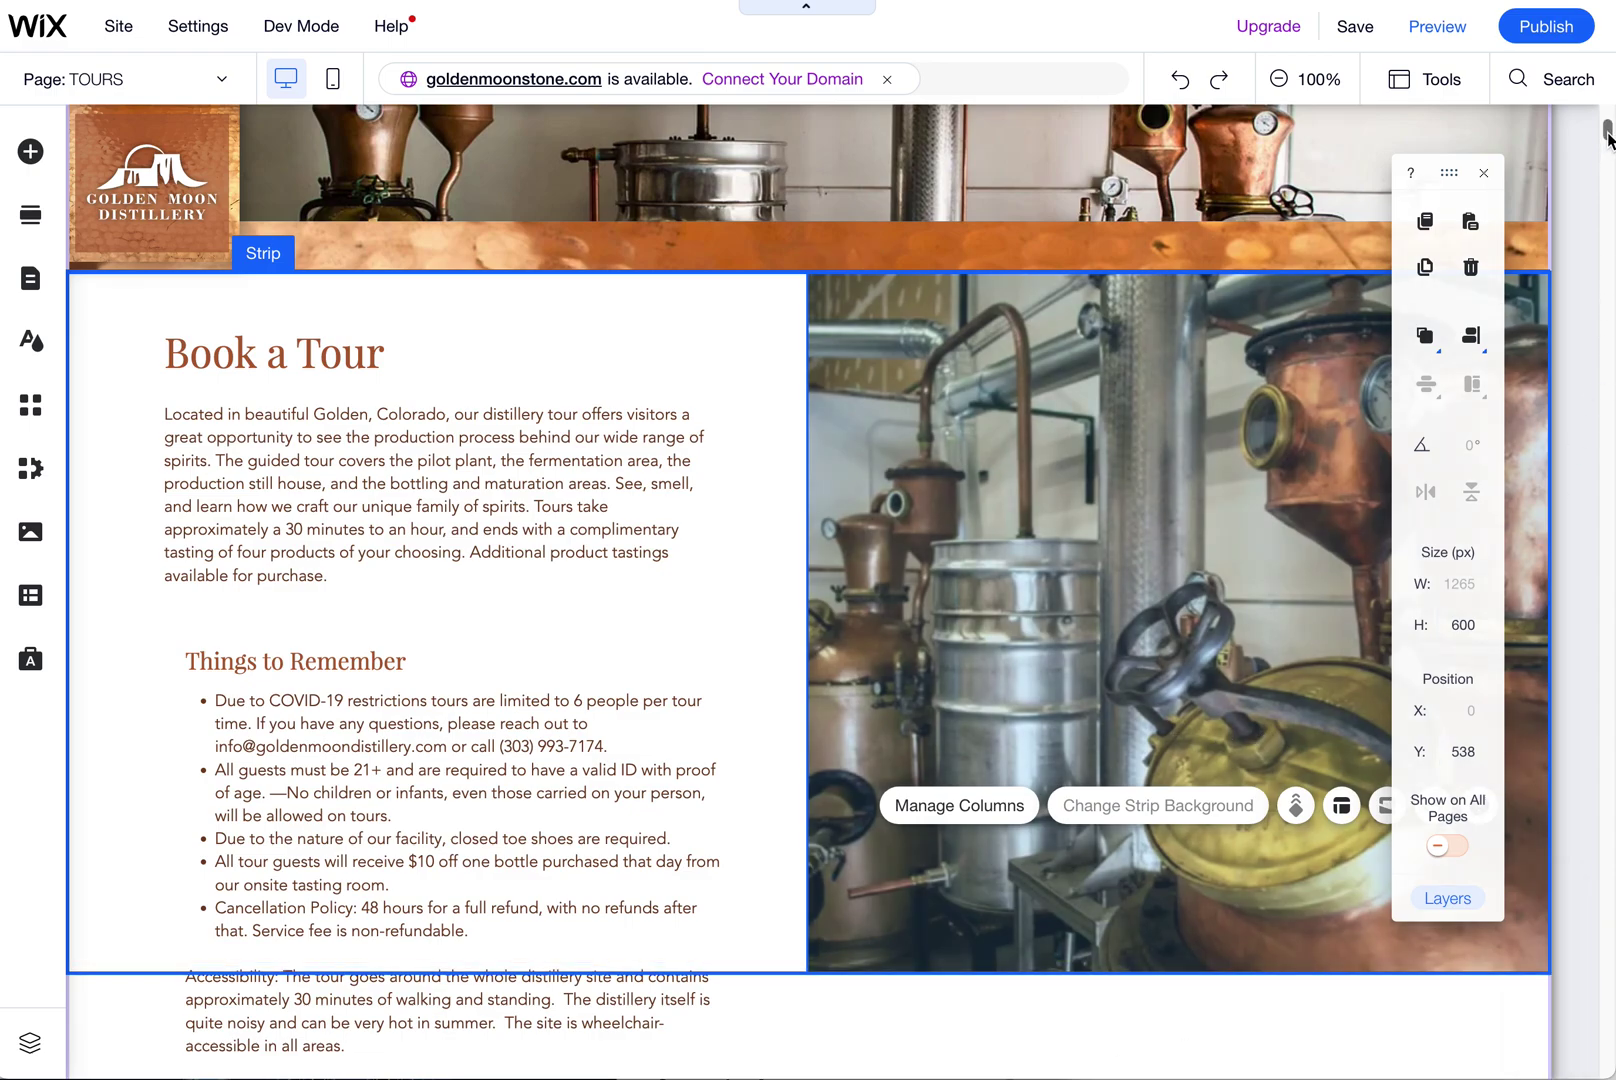
left_click_drag(1608, 132, 1608, 158)
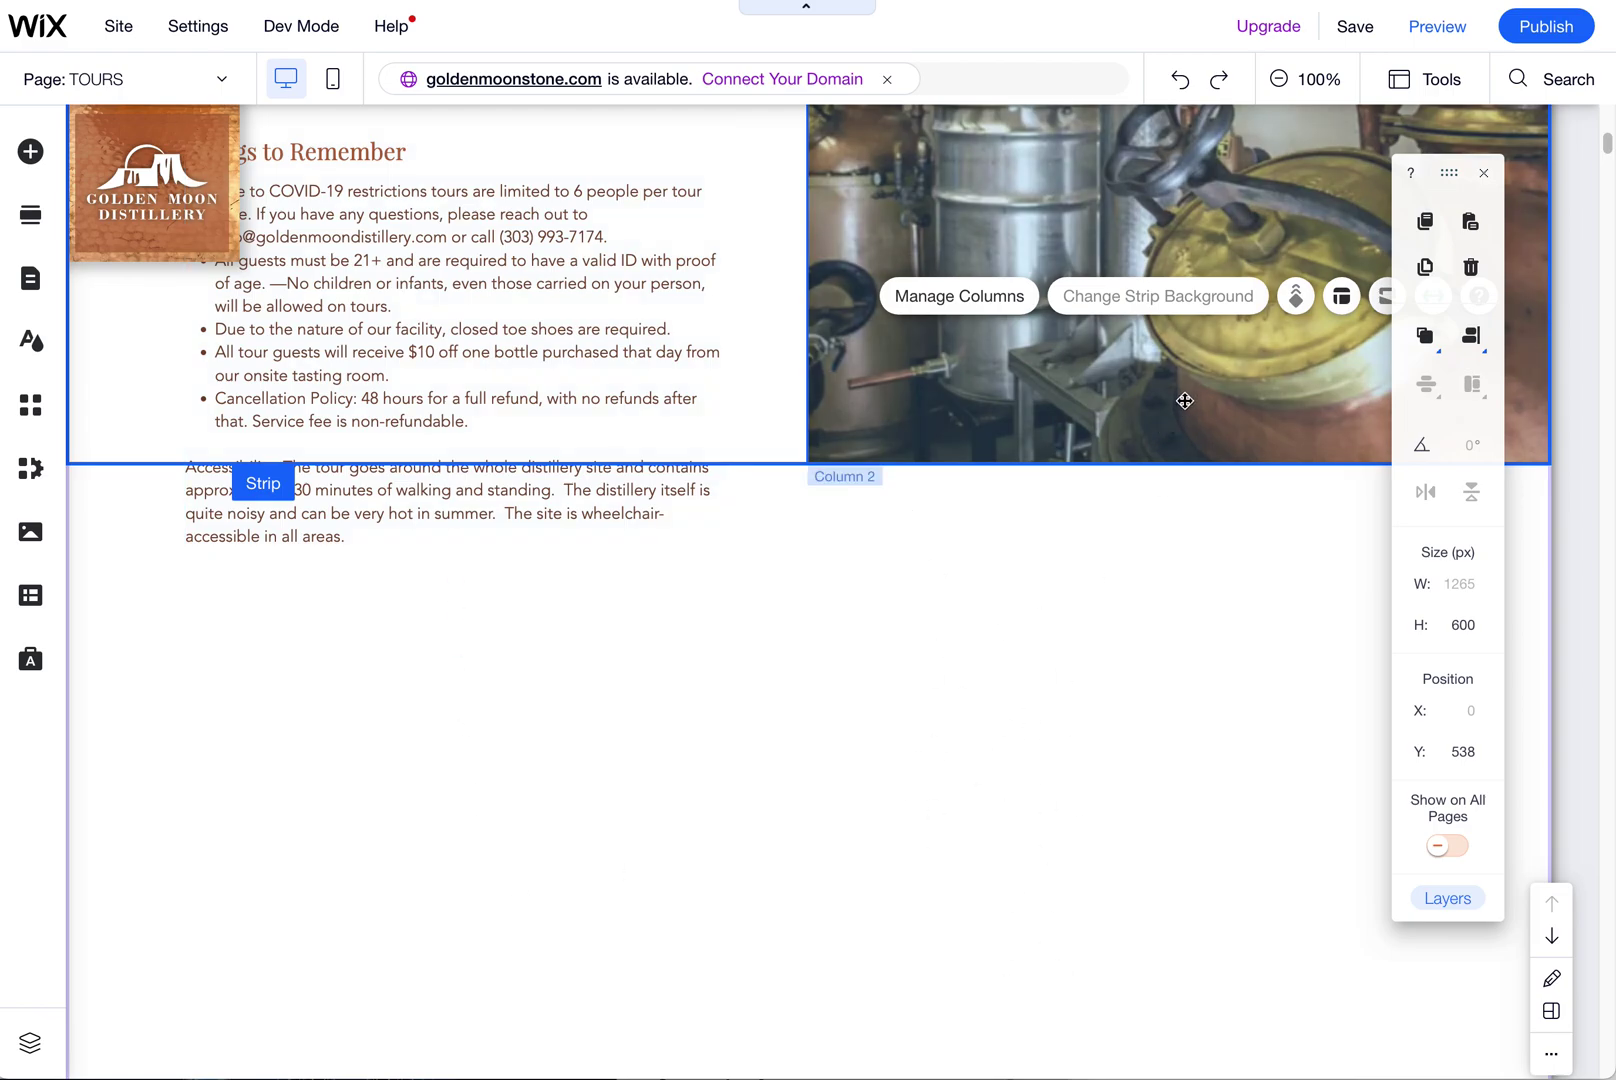
left_click(1462, 625)
key("Return")
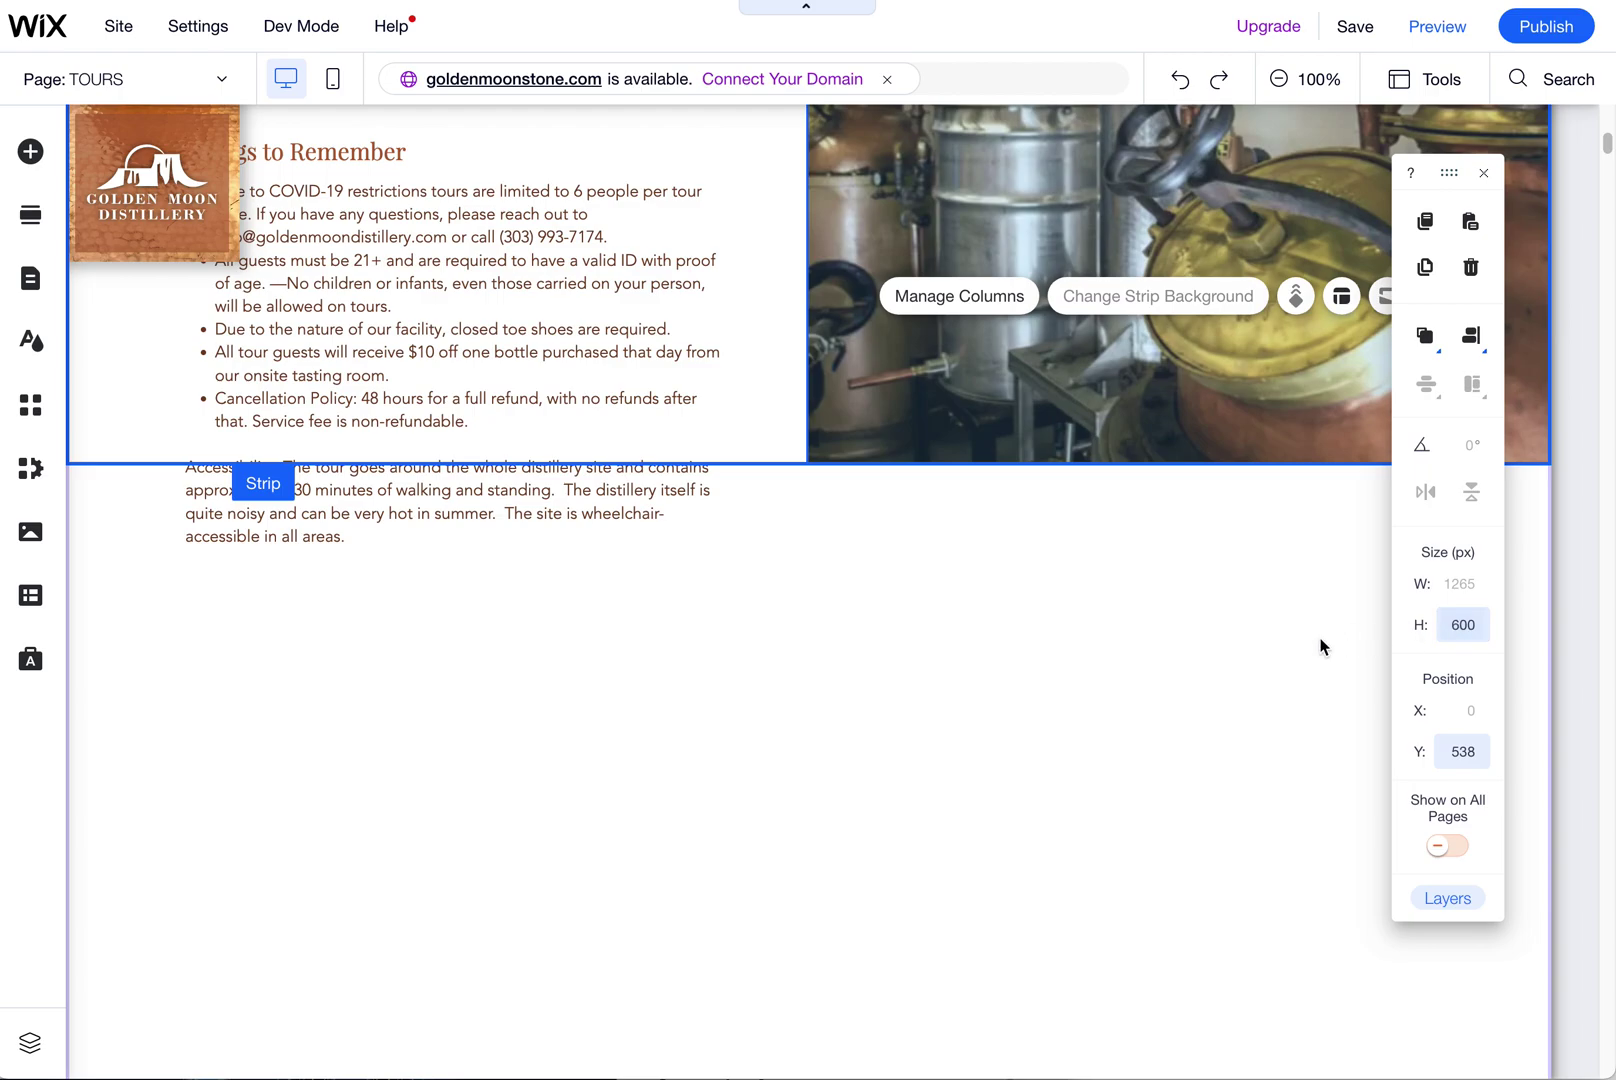
left_click(1185, 710)
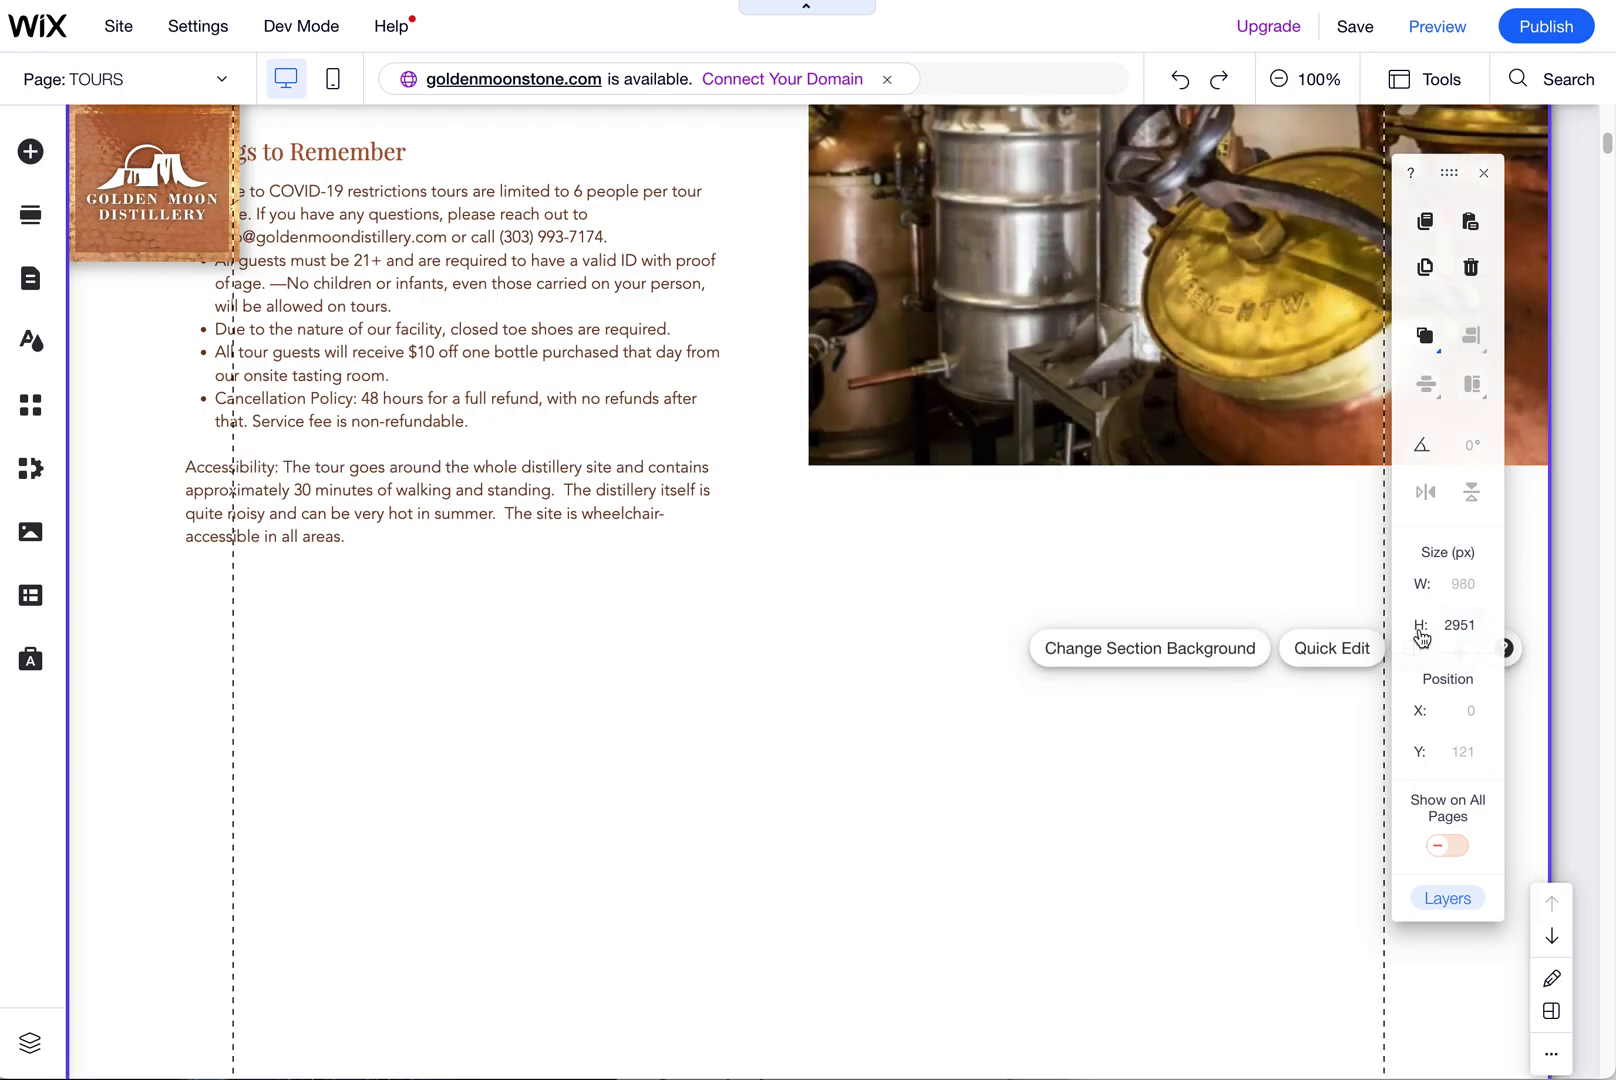
mouse_move(1606, 145)
left_mouse_down()
mouse_move(1606, 1024)
mouse_move(1606, 126)
left_mouse_up()
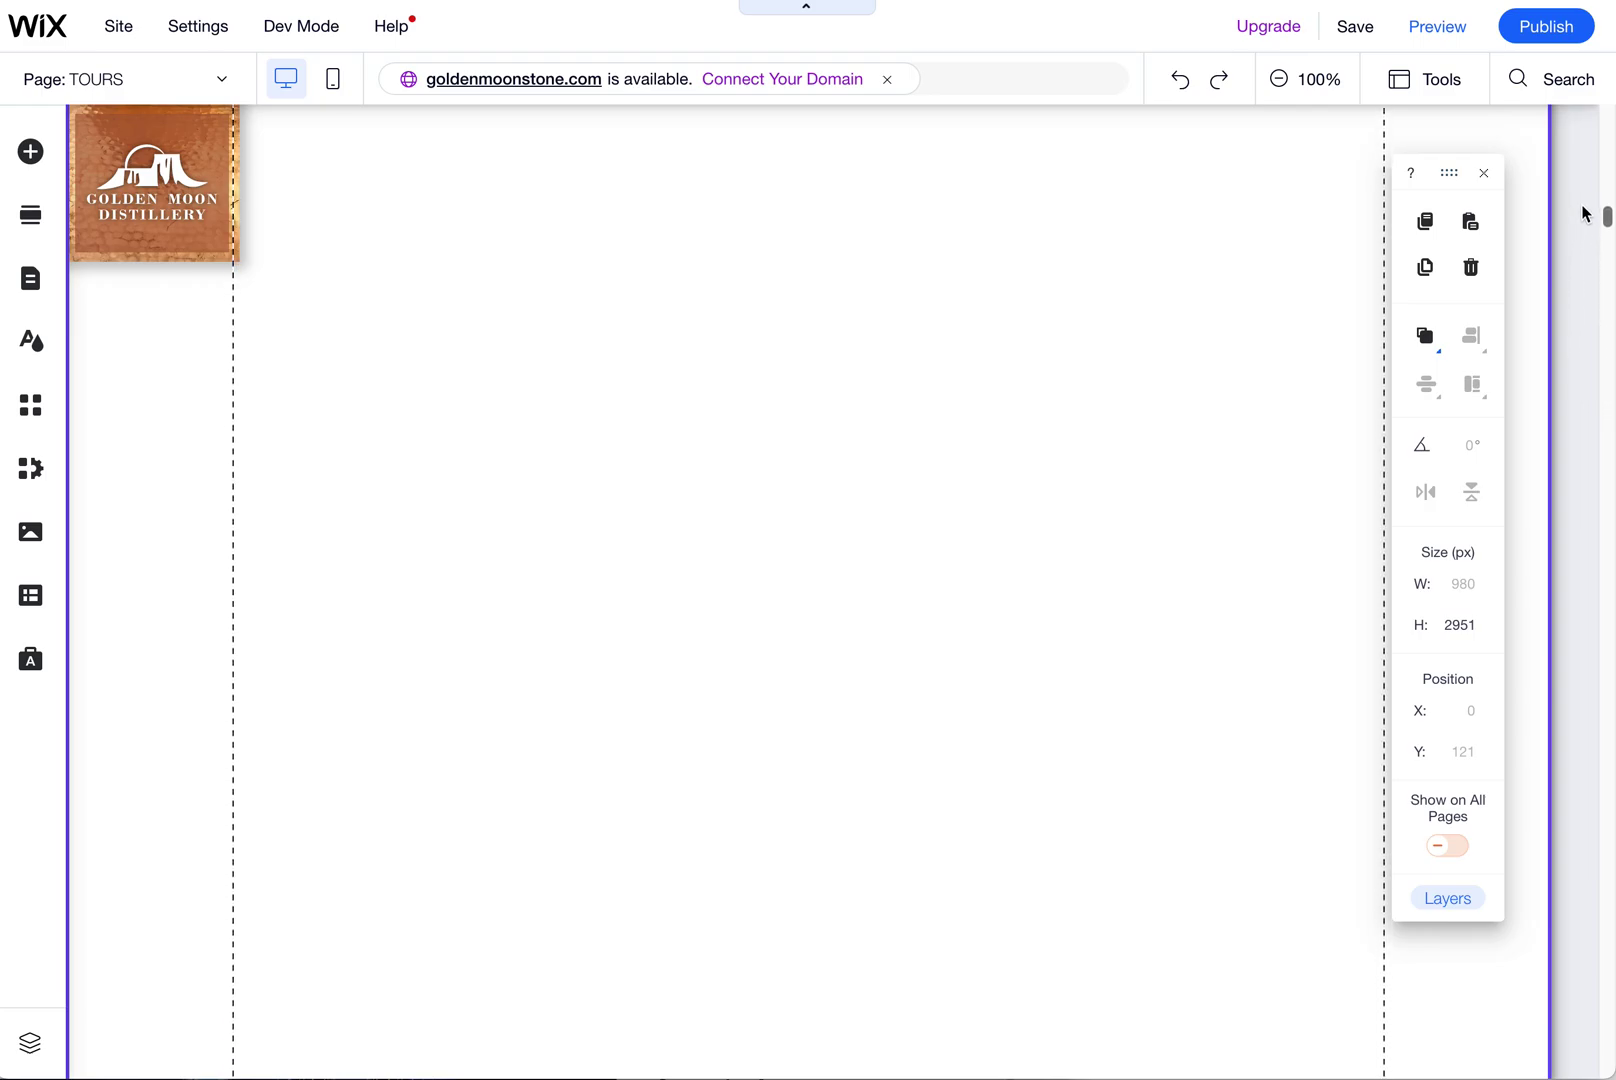
scroll(808, 568, "down", 5)
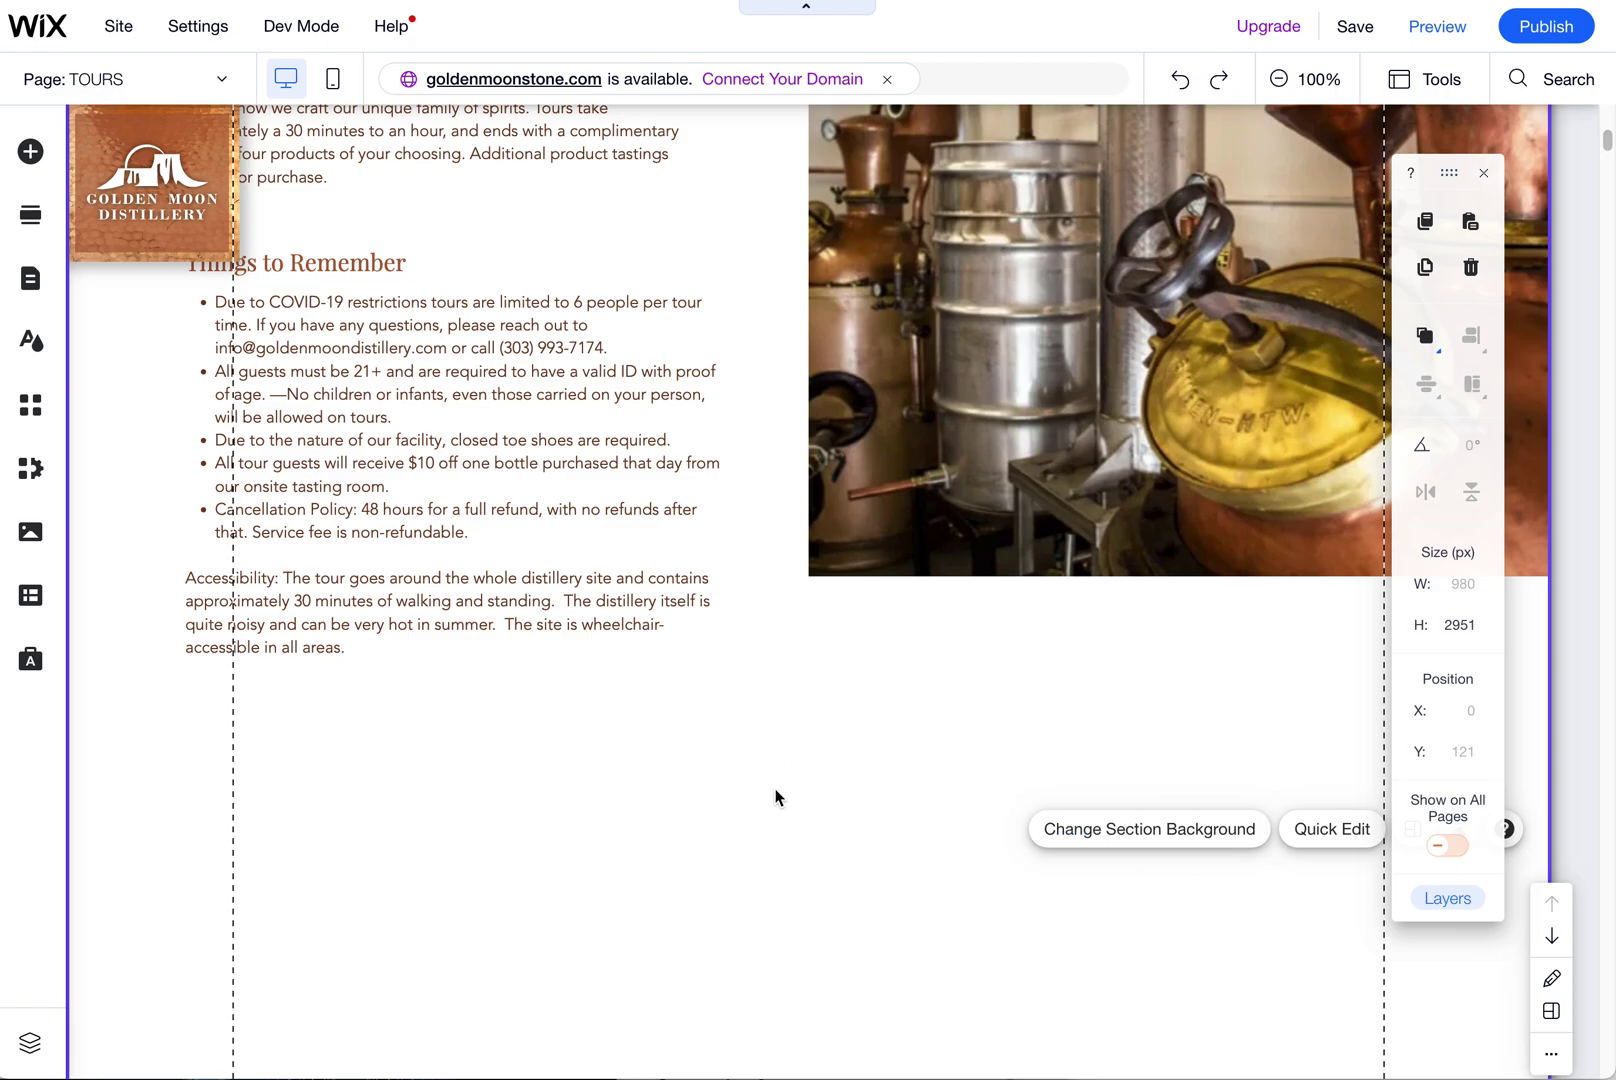
Resize the Tours section to about 1162 px tall, fully containing the accessibility text
left_click(1462, 625)
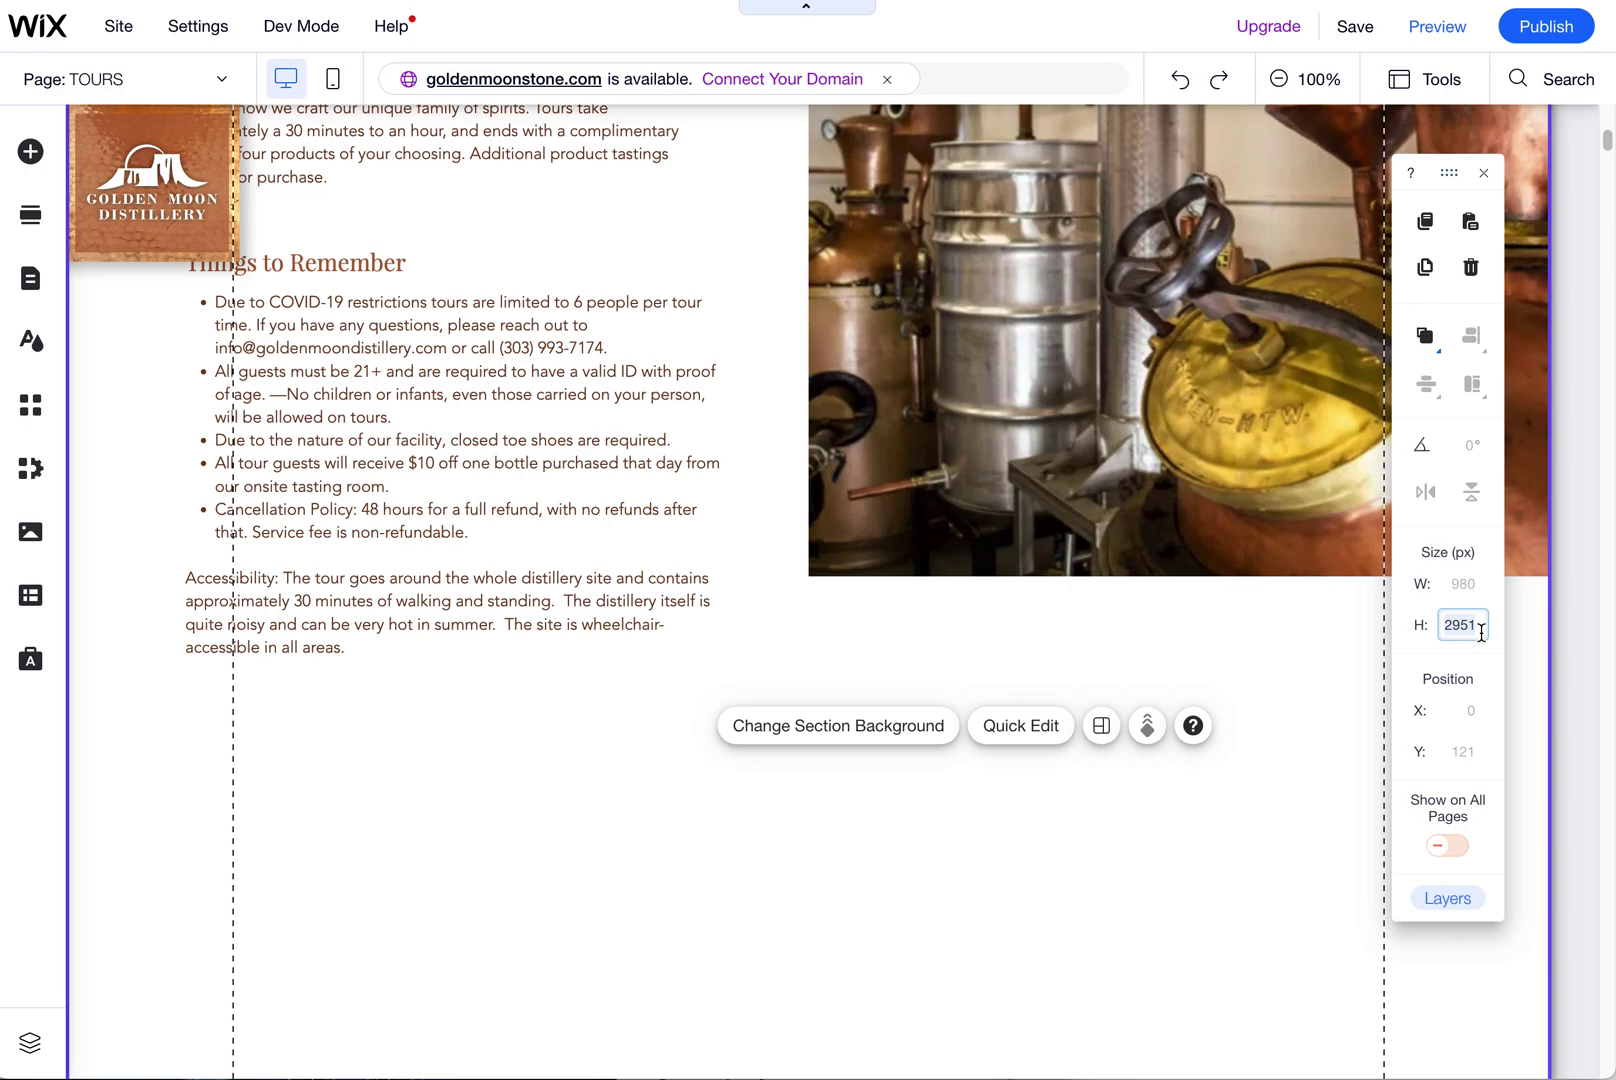
type("600")
key("Return")
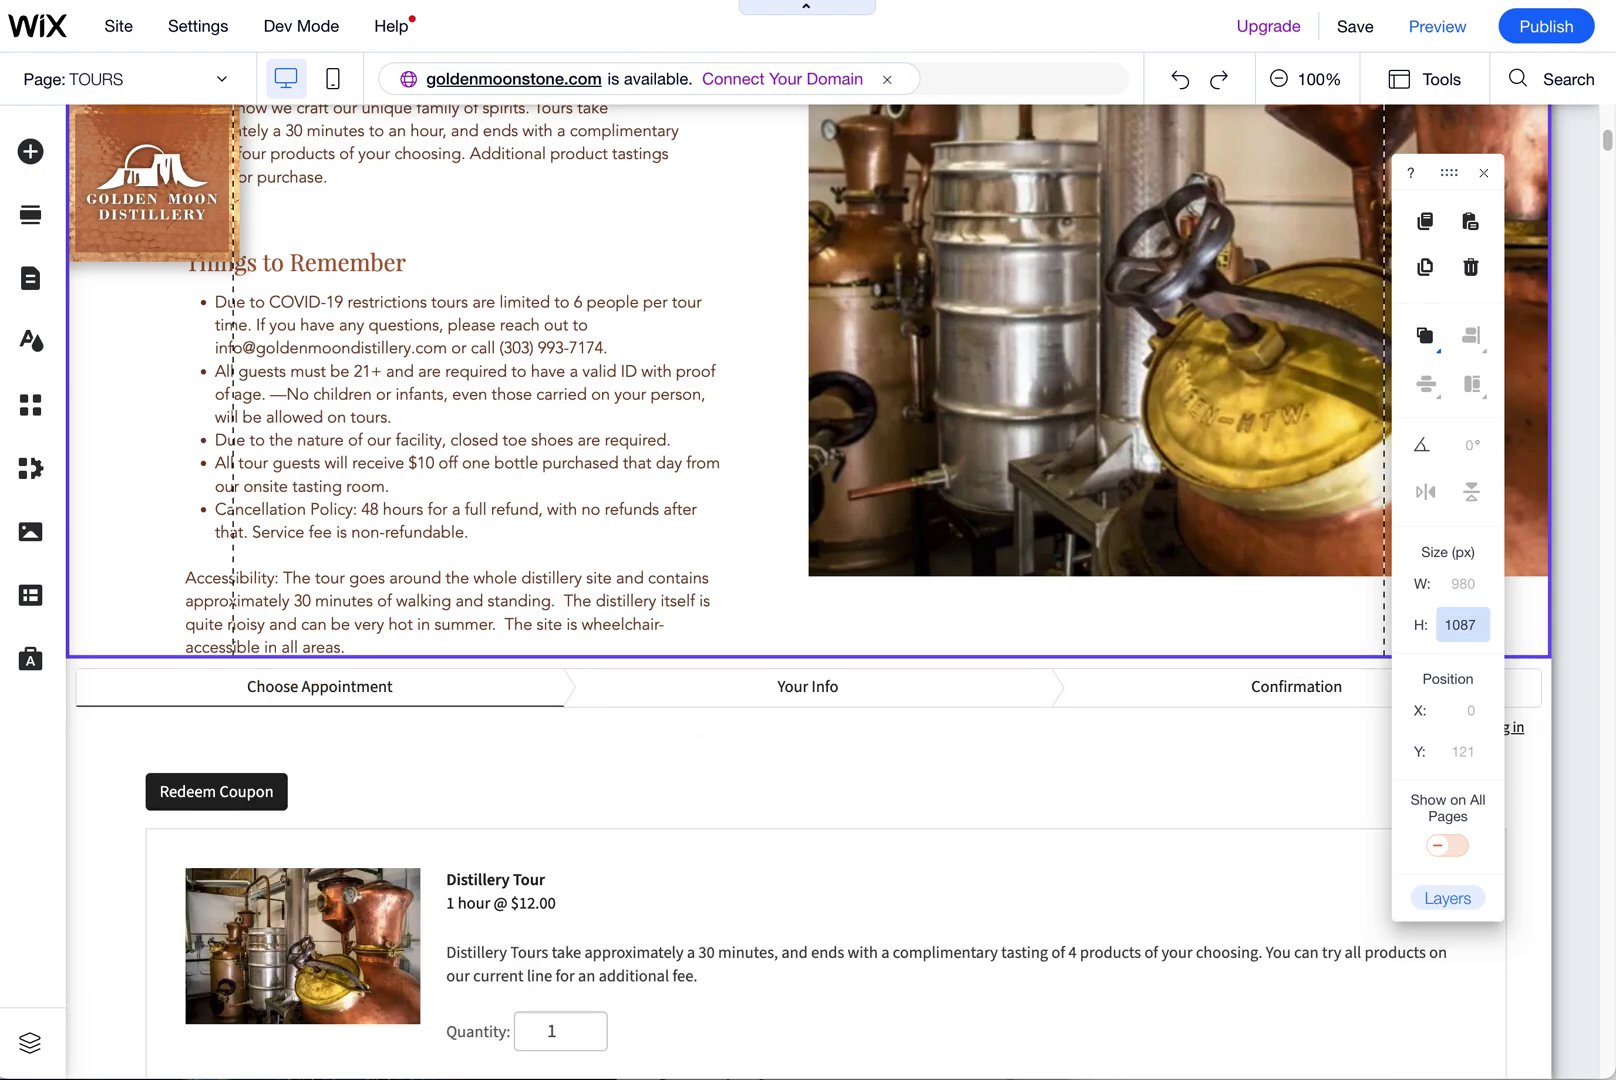
mouse_move(808, 379)
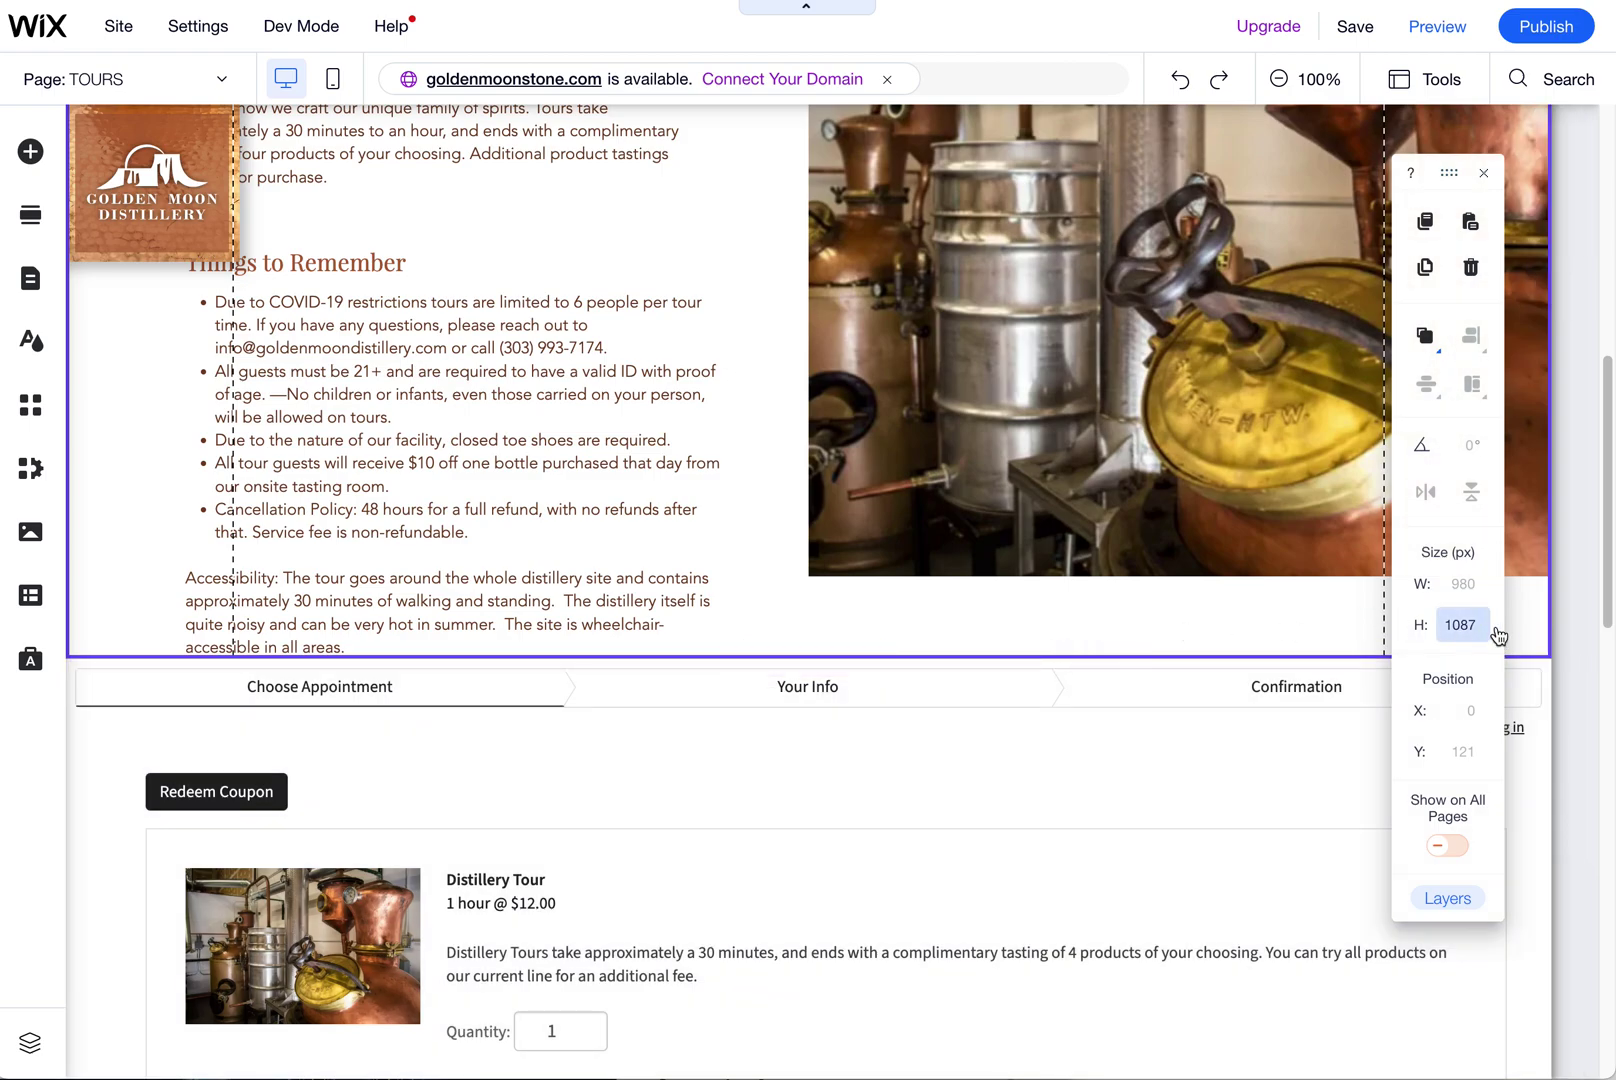
mouse_move(1105, 655)
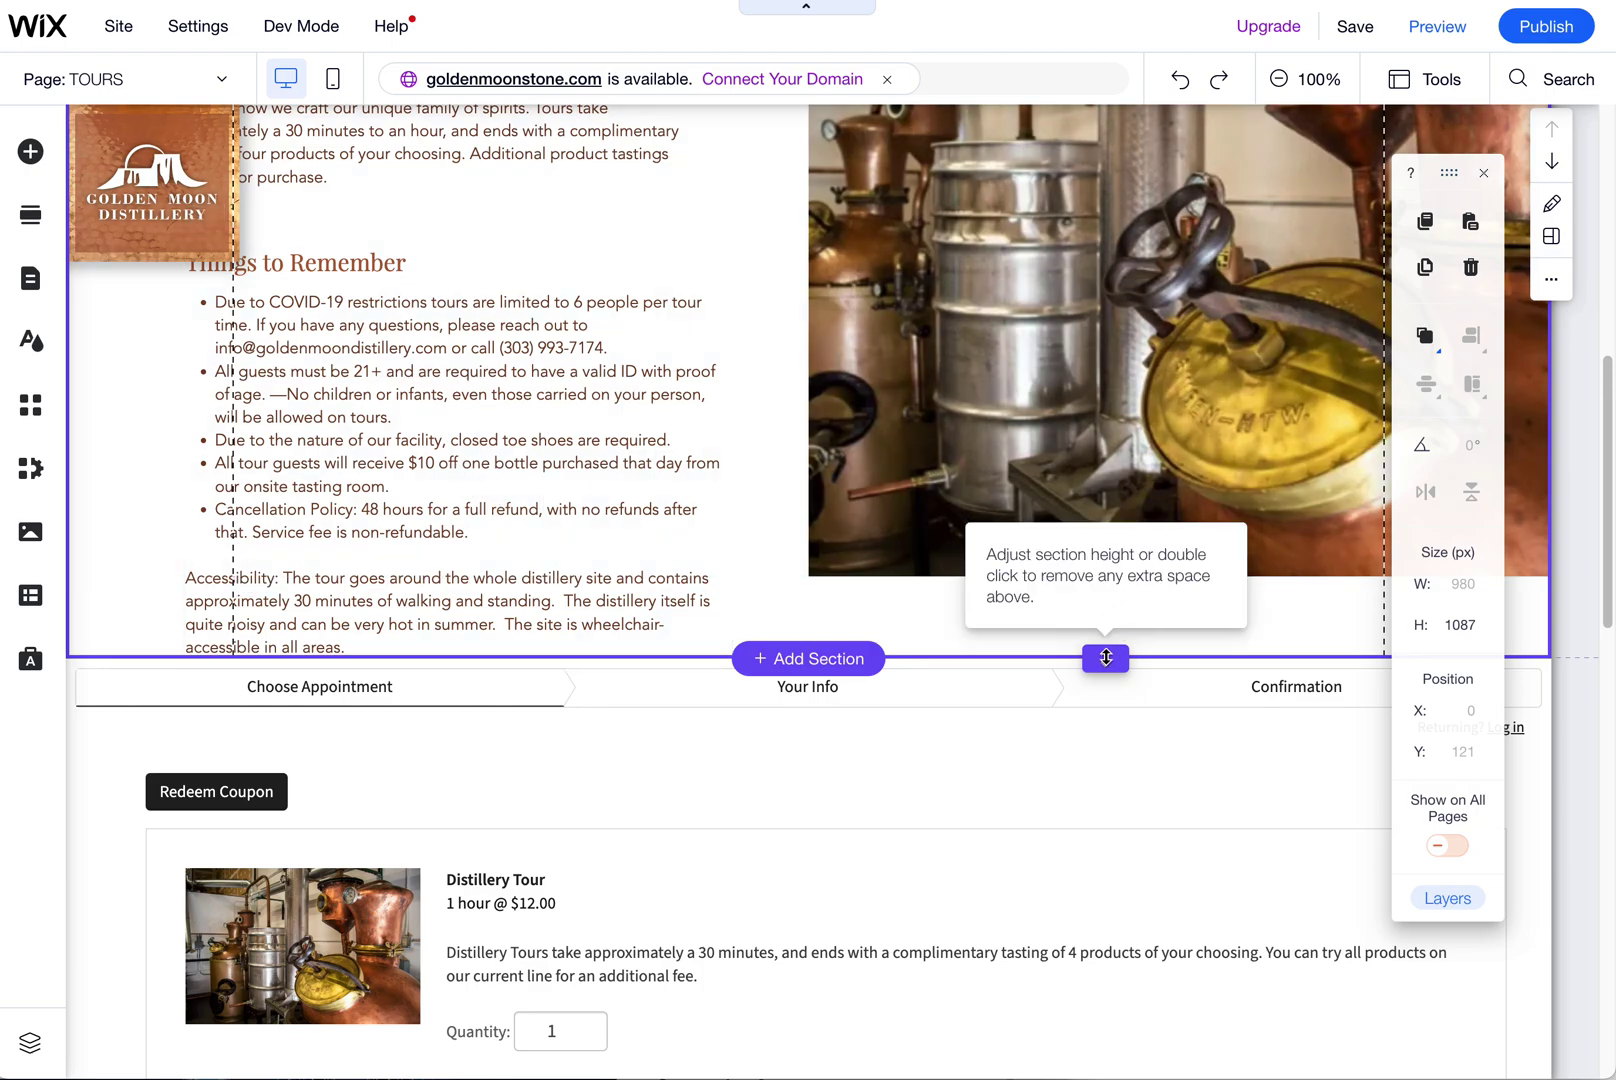
mouse_move(1105, 659)
left_mouse_down()
mouse_move(1084, 782)
mouse_move(1084, 757)
left_mouse_up()
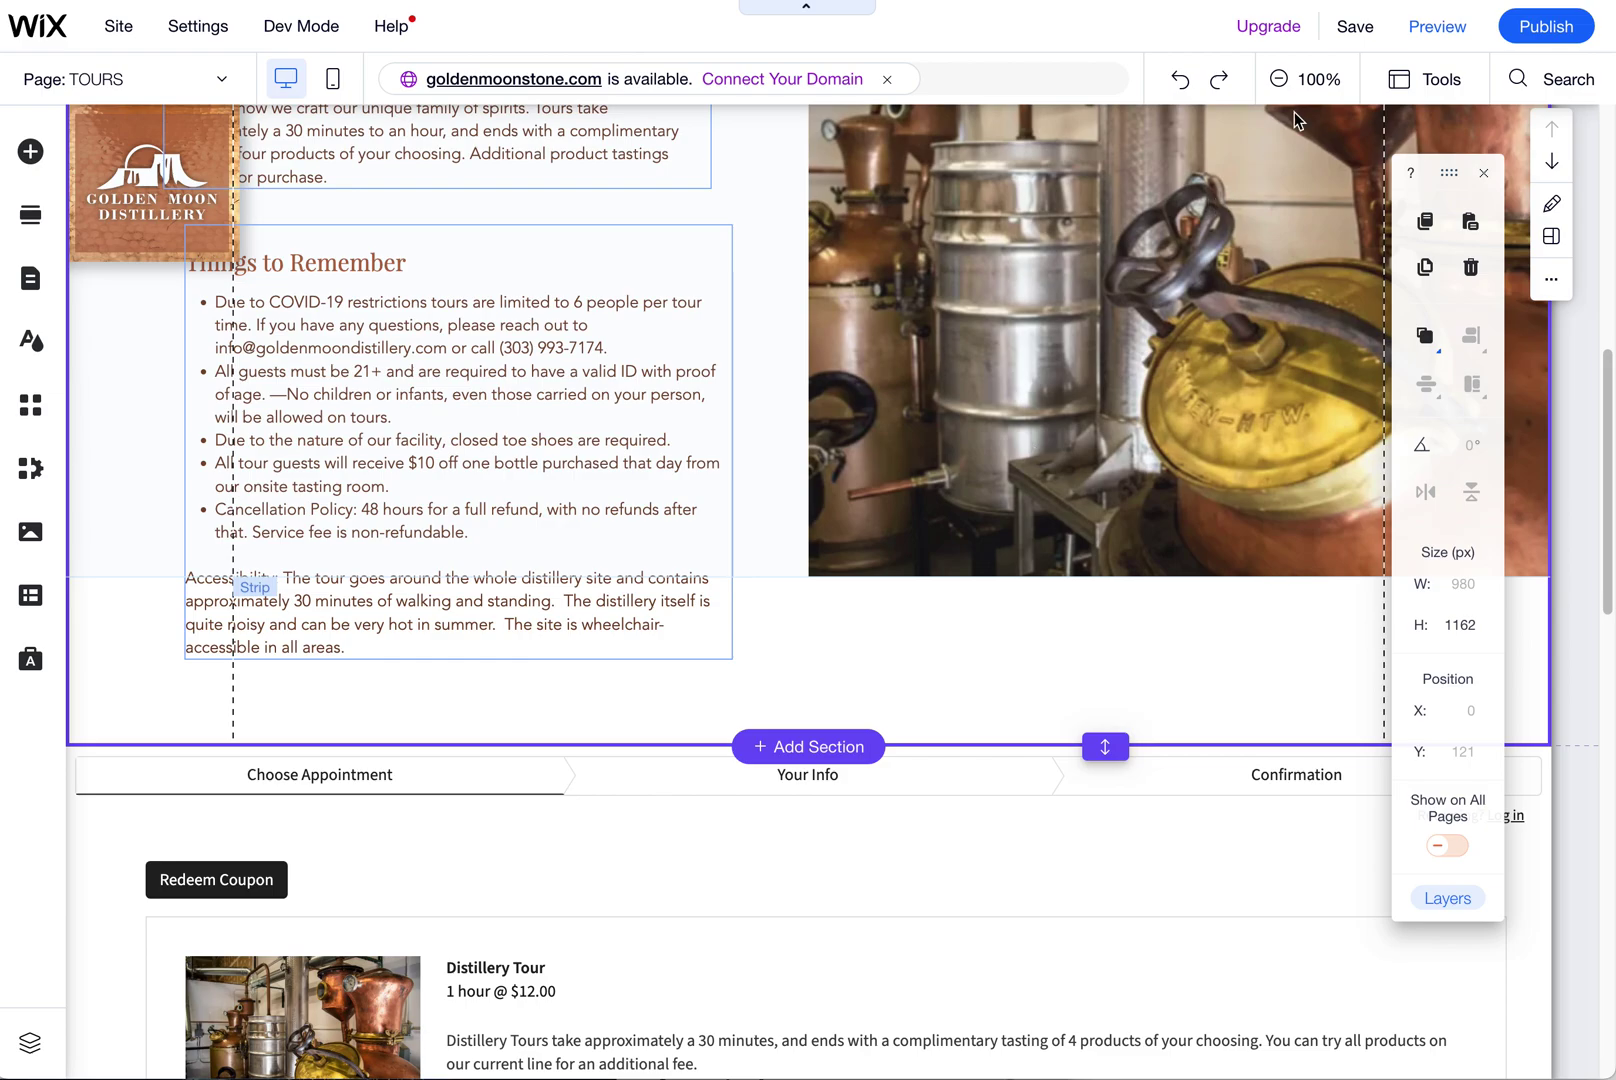
At 50% zoom, pull the section's bottom edge up to 1142 px, then return to 100%
left_click(1294, 79)
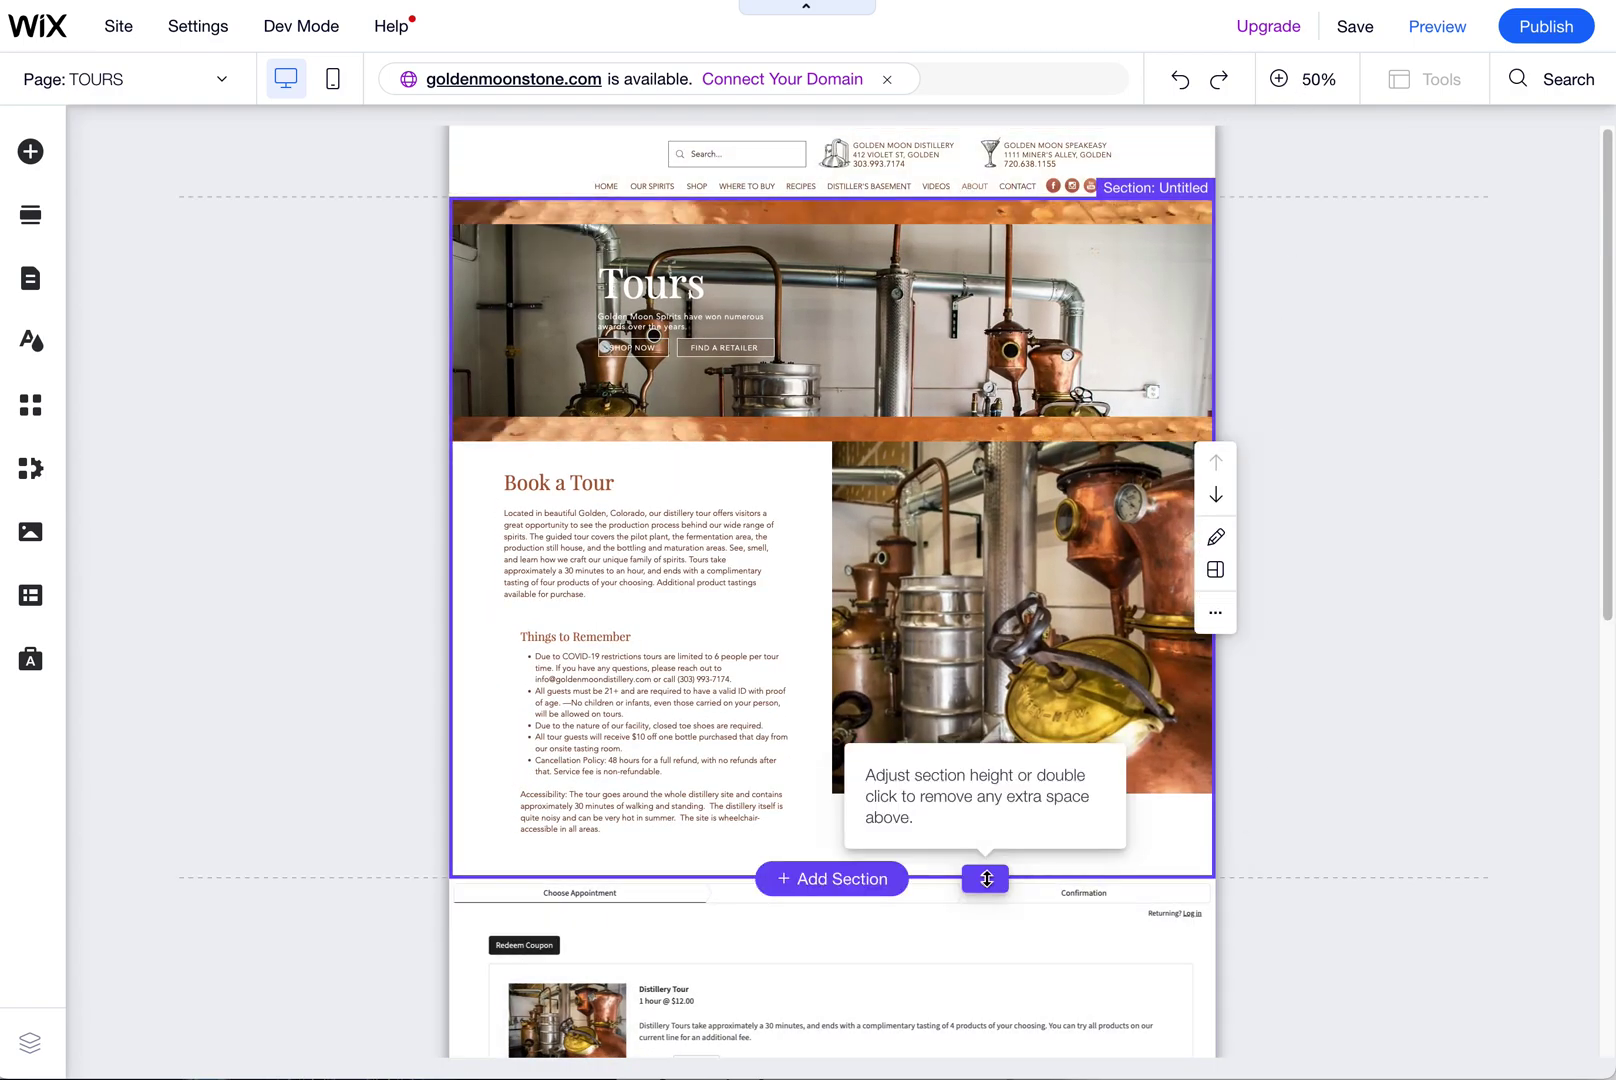
mouse_move(983, 878)
left_mouse_down()
mouse_move(983, 898)
mouse_move(986, 866)
left_mouse_up()
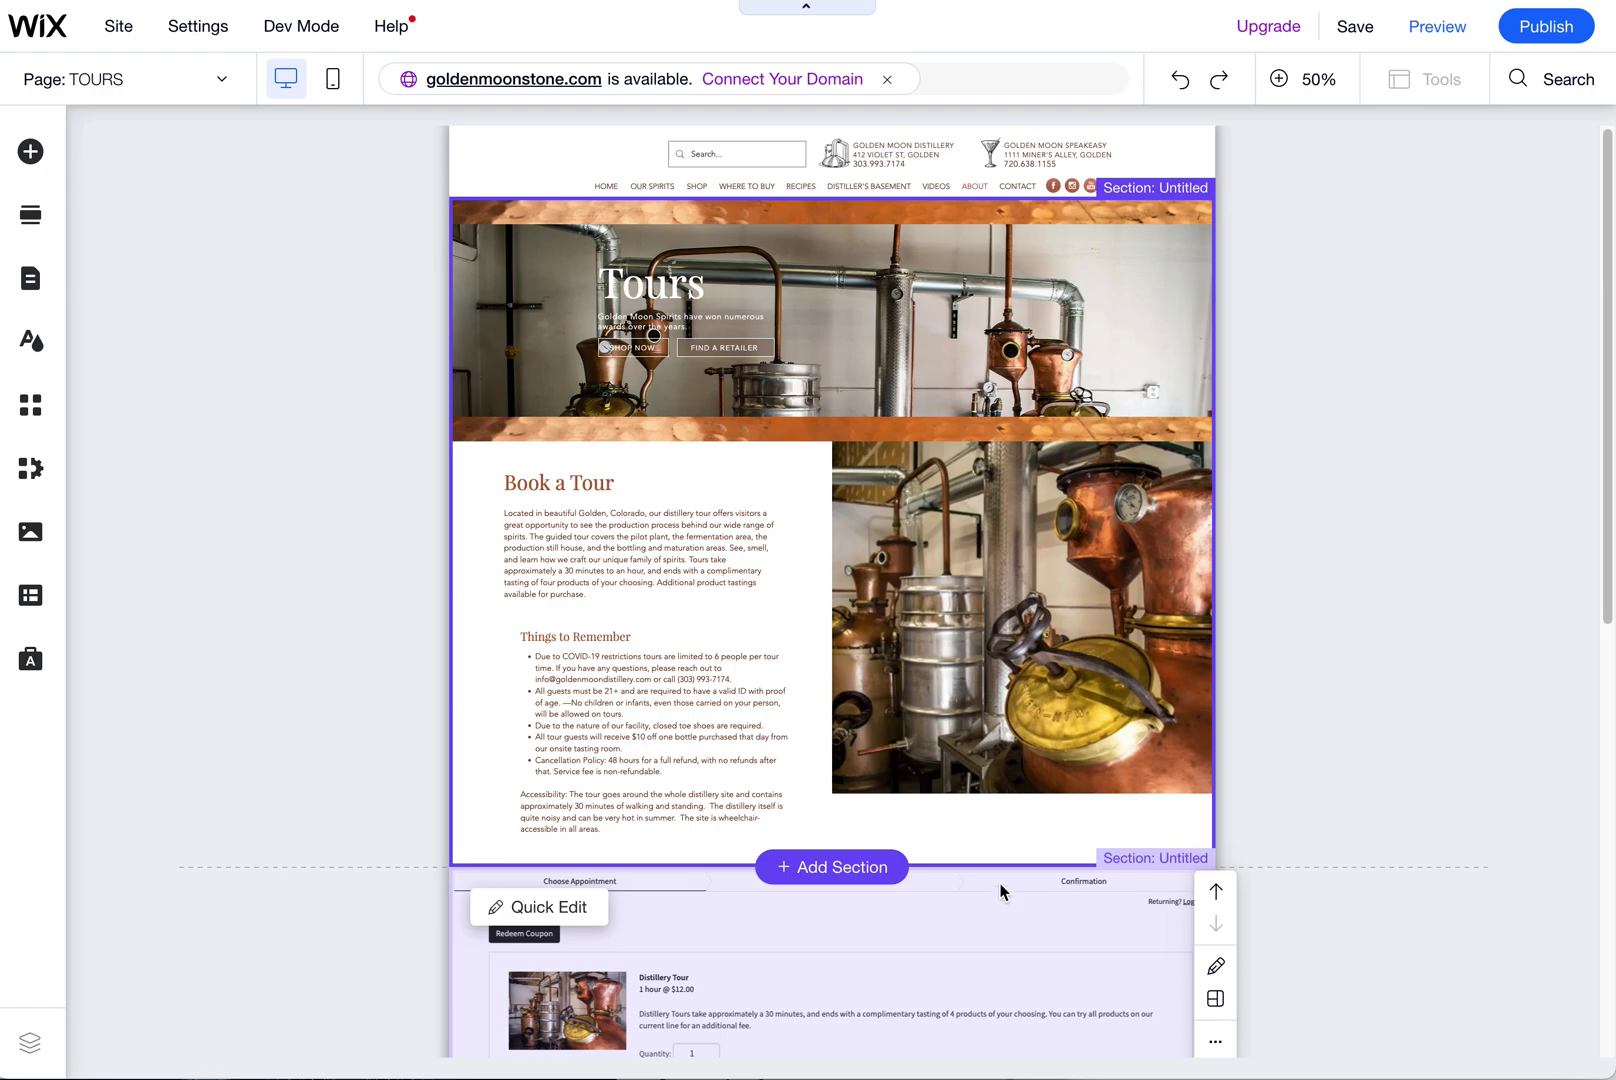
left_click(1279, 79)
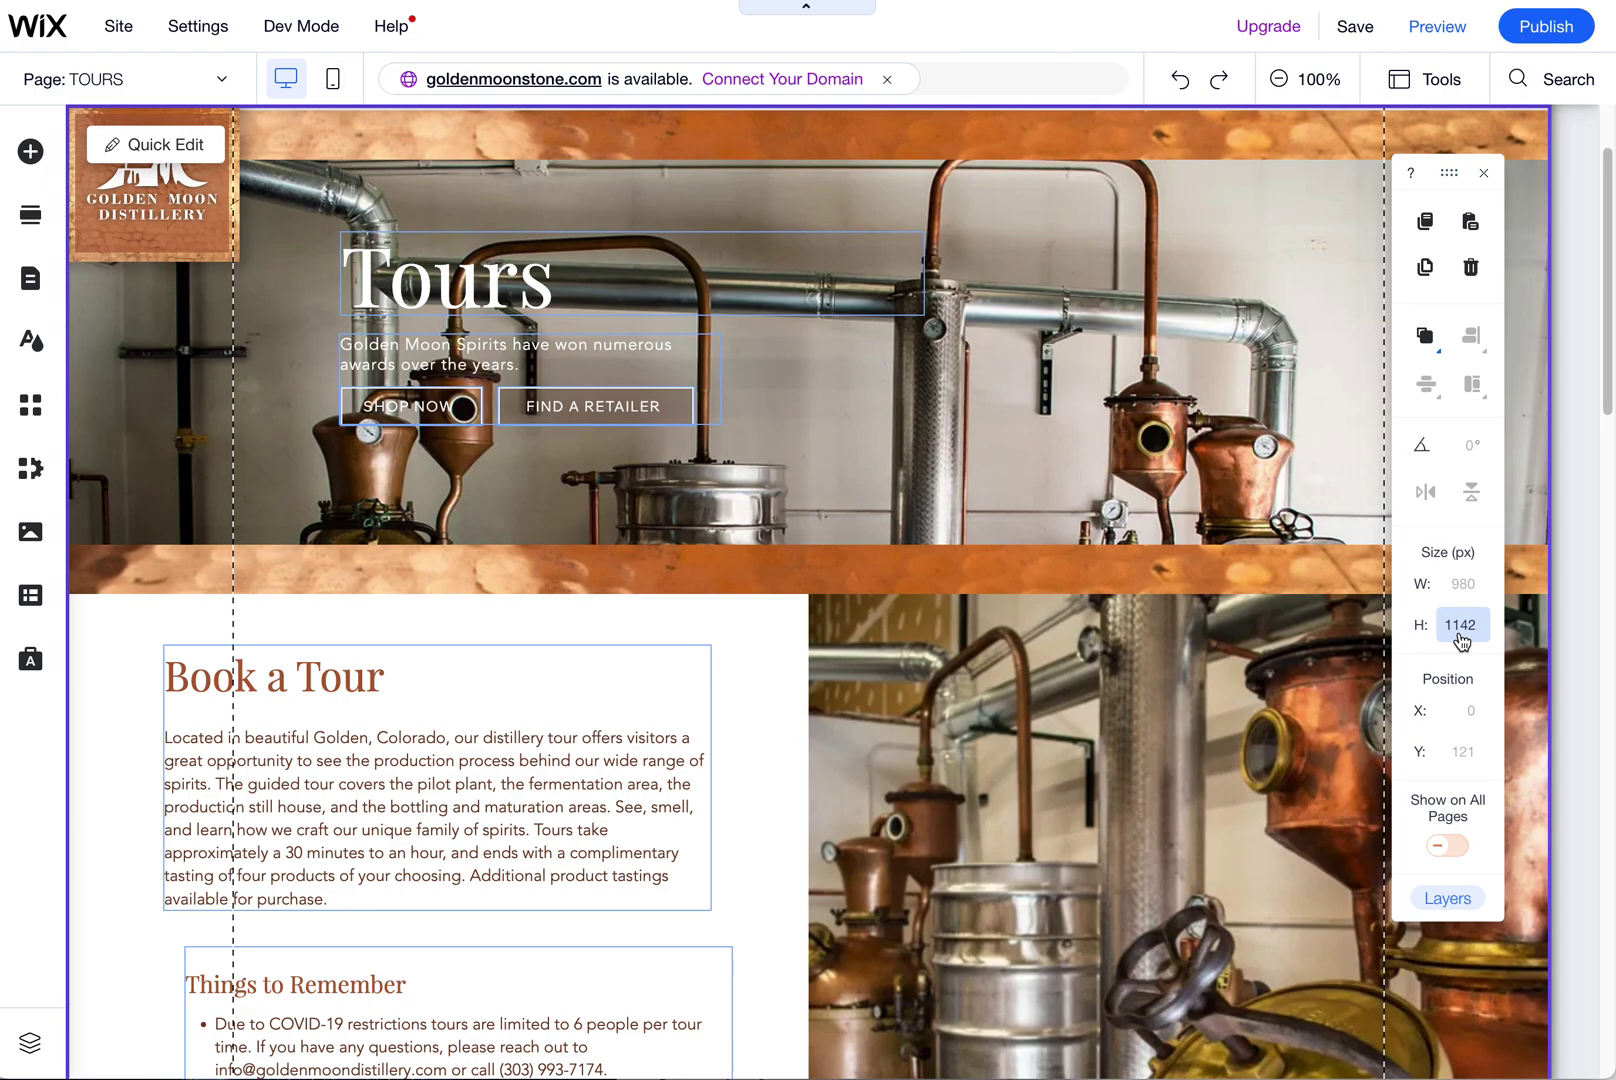
scroll(967, 315, "up", 3)
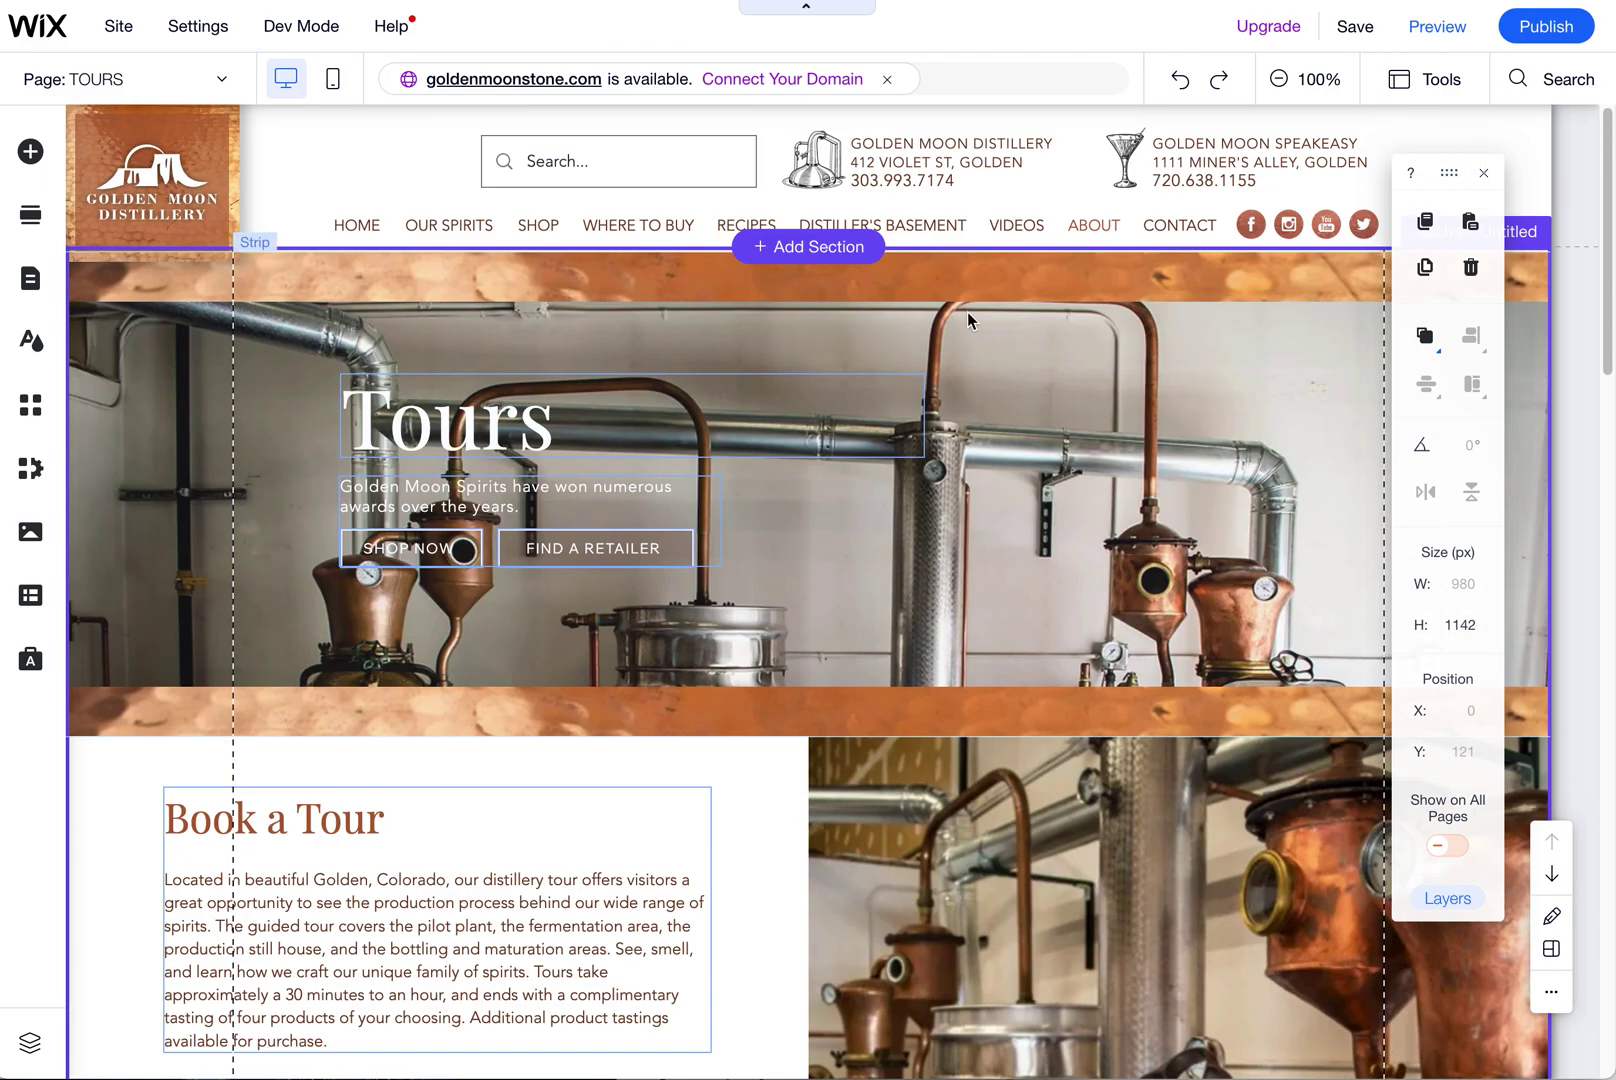